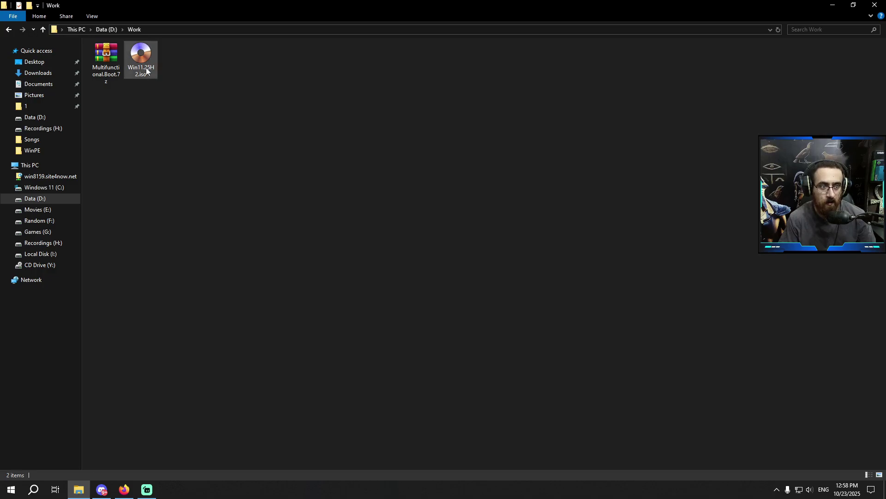
Step: Extract the Windows 11 ISO into a Win11.25H2 folder with 7-Zip
left_click(147, 71)
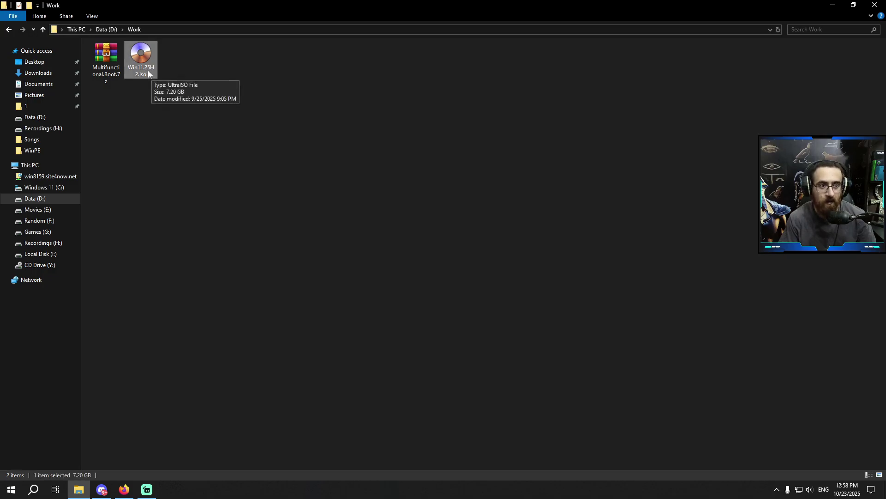
right_click(141, 61)
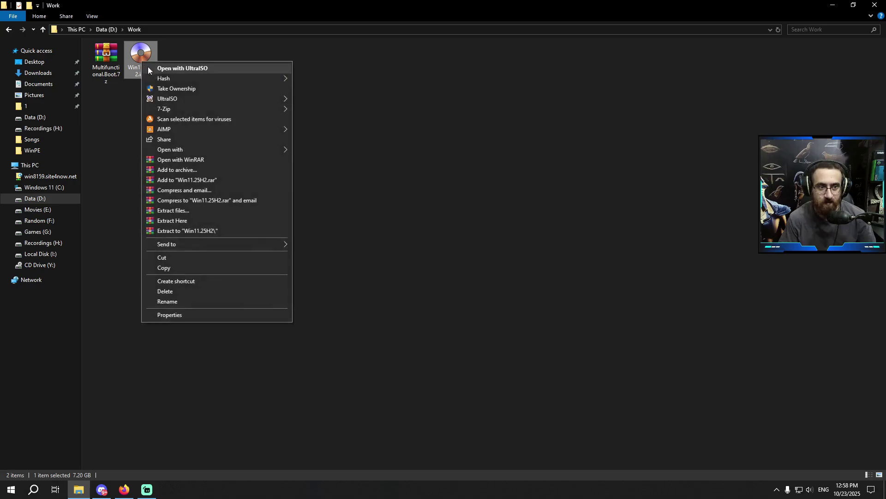
mouse_move(273, 109)
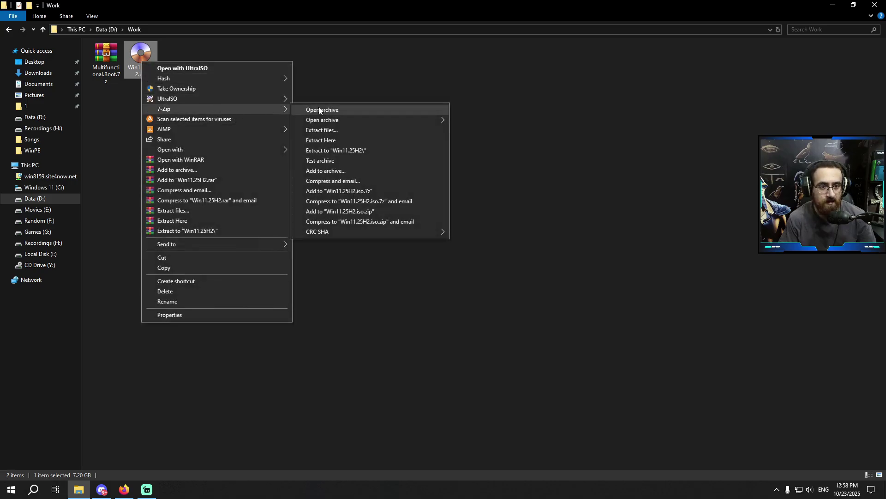
left_click(345, 152)
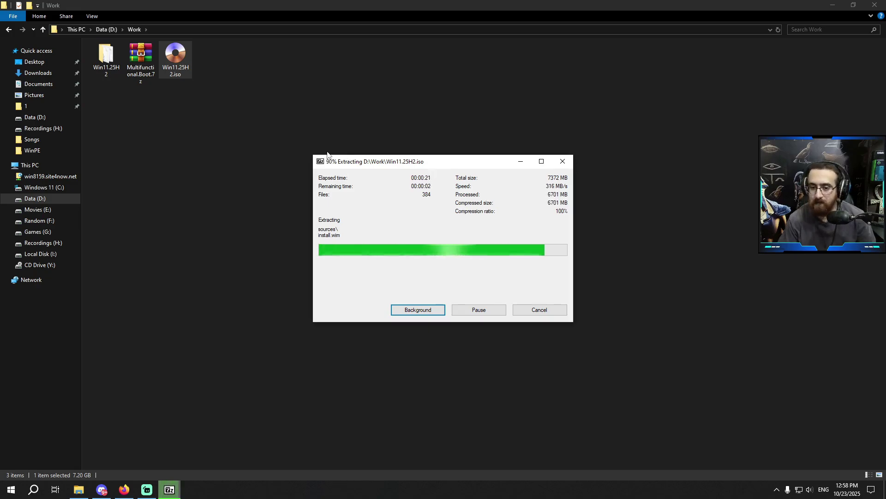
Step: Extract Multifunctional.Boot.7z into its own folder, then delete the archive
left_click(142, 81)
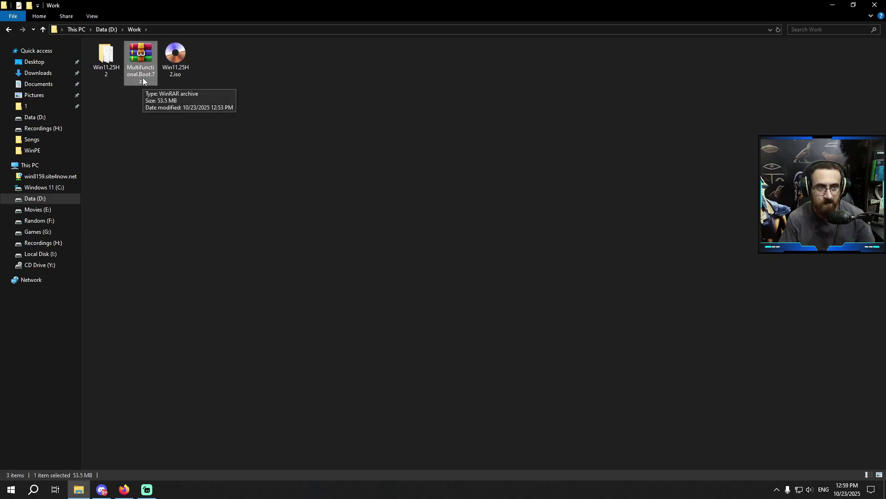
right_click(143, 75)
left_click(175, 124)
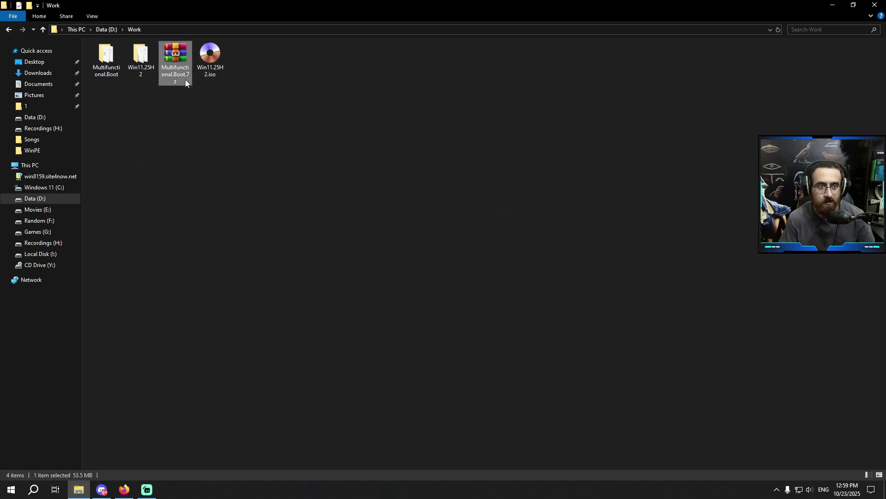
key("Delete")
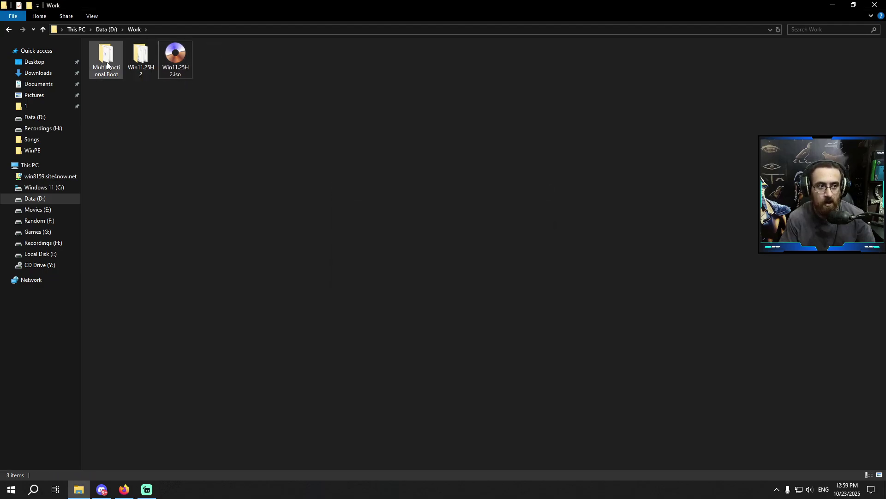
Step: Run DISM GUI.exe from the Multifunctional.Boot folder as administrator
double_click(107, 65)
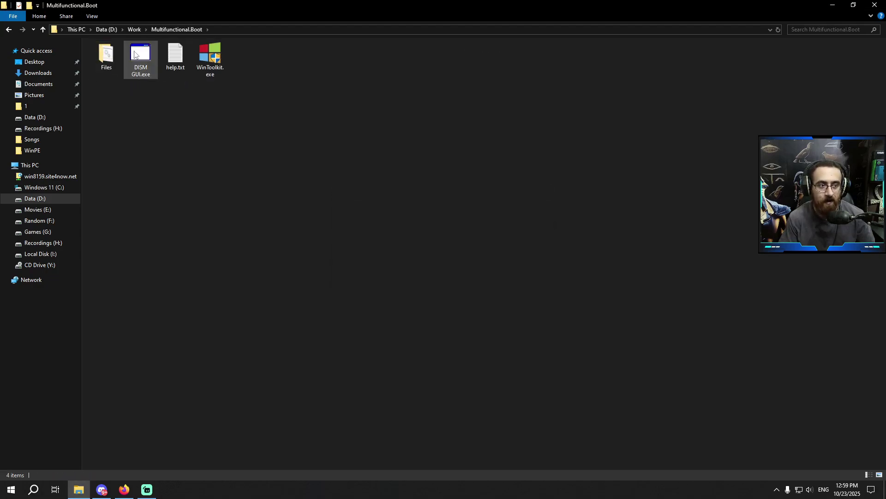
right_click(140, 55)
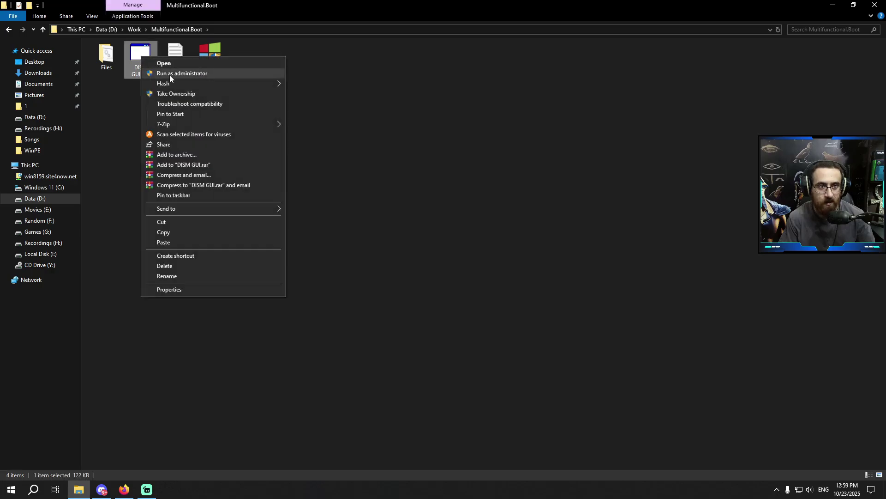
left_click(170, 74)
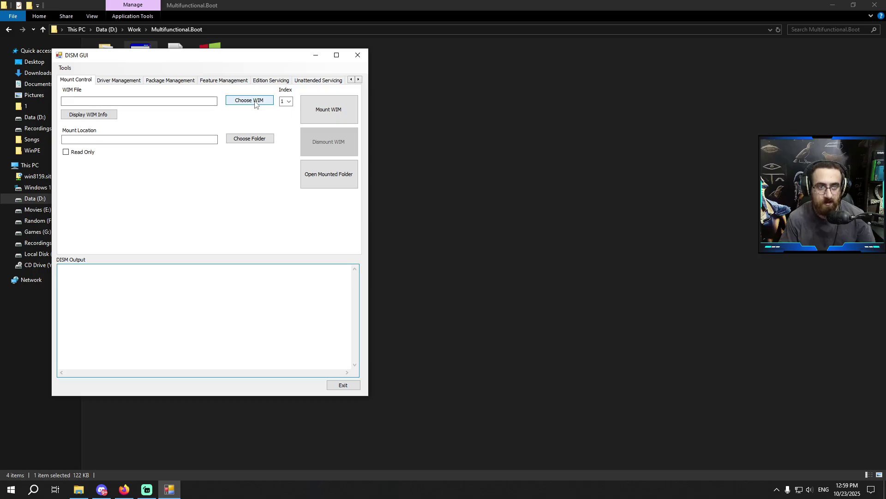
Step: Load D:\Work\Win11.25H2\sources\boot.wim as the WIM file
left_click(255, 101)
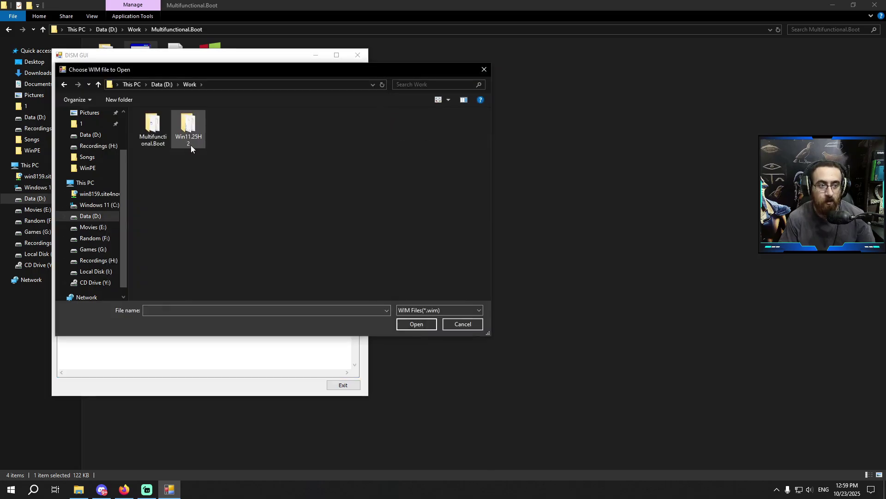
double_click(189, 134)
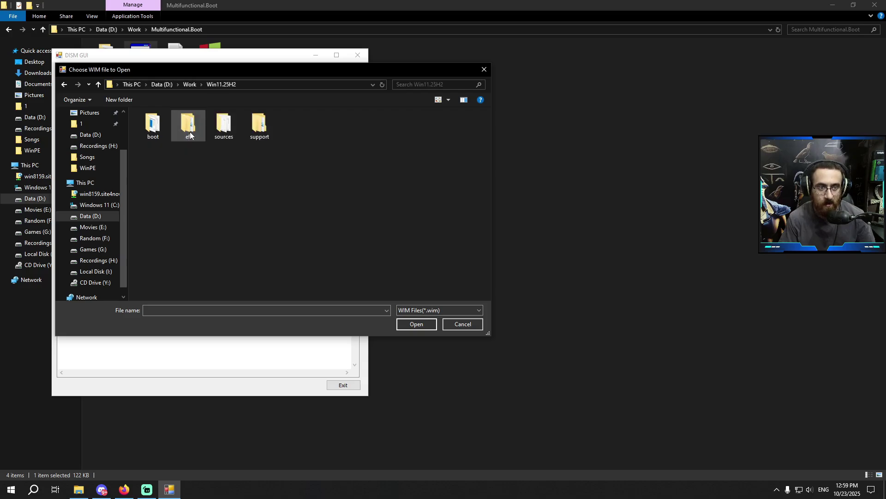
double_click(223, 134)
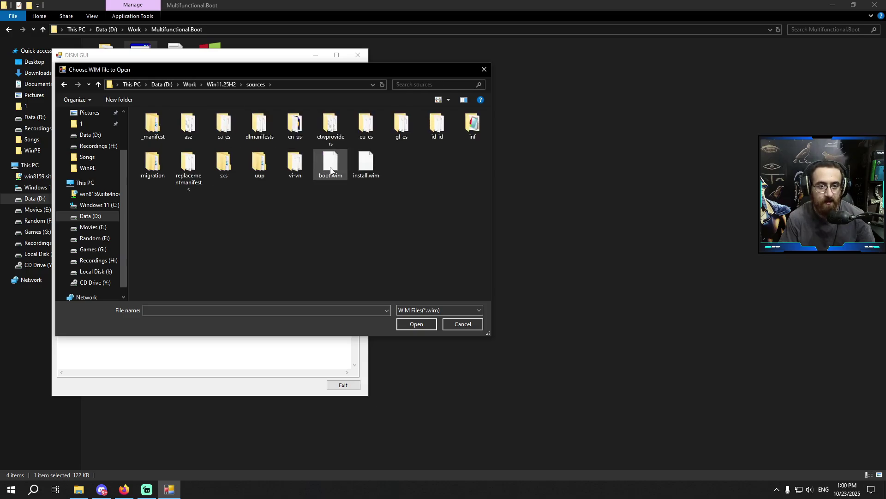
double_click(332, 178)
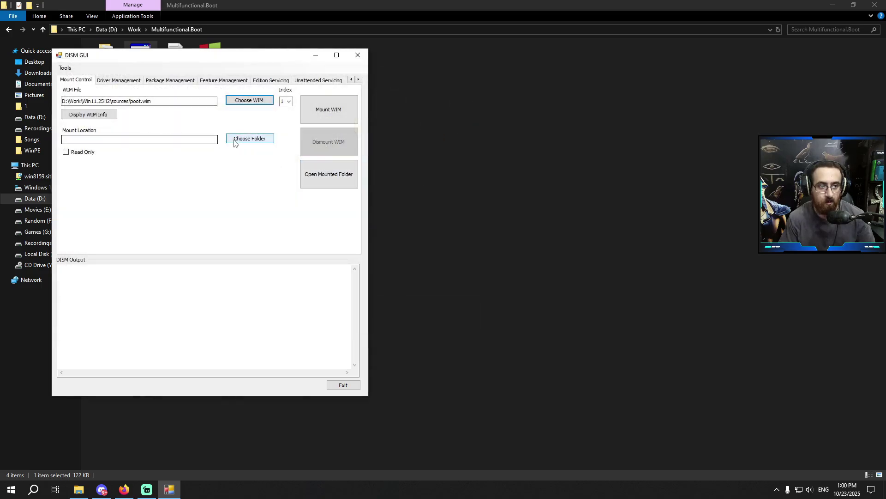
Step: Create a new folder named mount inside the Work folder
left_click(406, 107)
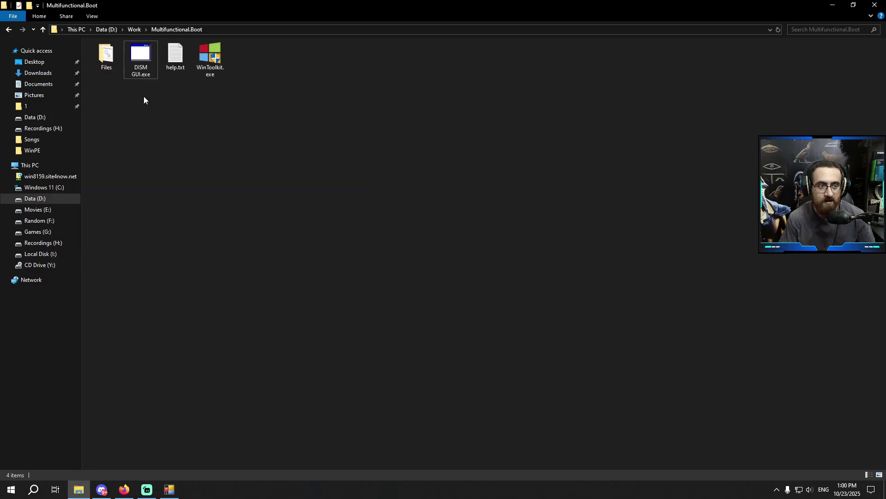
left_click(9, 29)
right_click(293, 145)
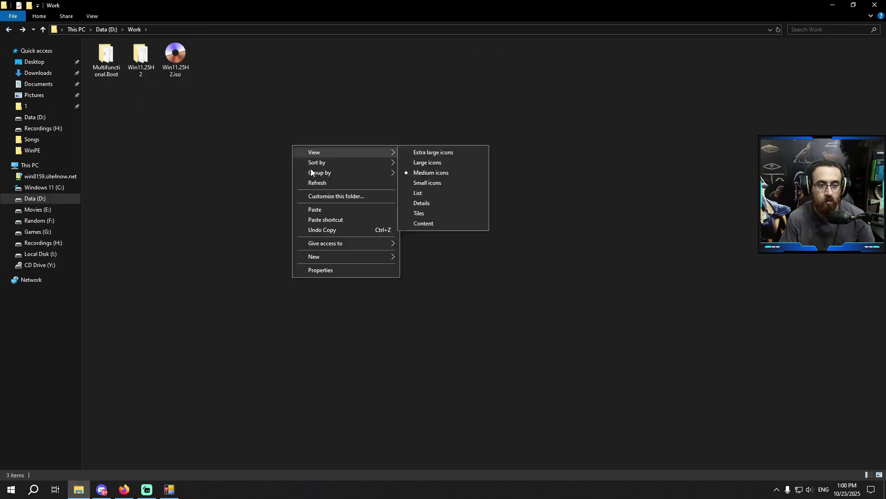
mouse_move(334, 256)
left_click(423, 255)
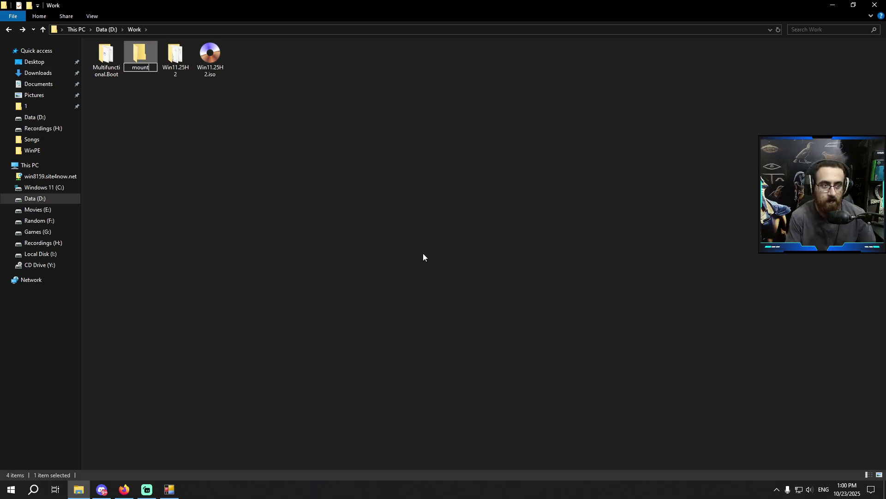
key("Return")
left_click(219, 413)
Step: Set D:\Work\mount as the mount folder, choose index 2, and mount the image
left_click(180, 492)
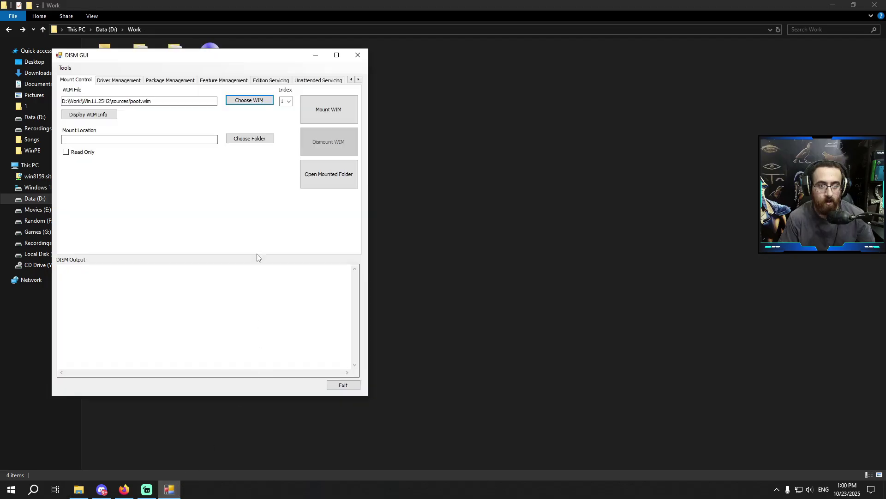
left_click_drag(269, 63, 554, 84)
left_click(526, 162)
left_click(425, 258)
left_click(475, 349)
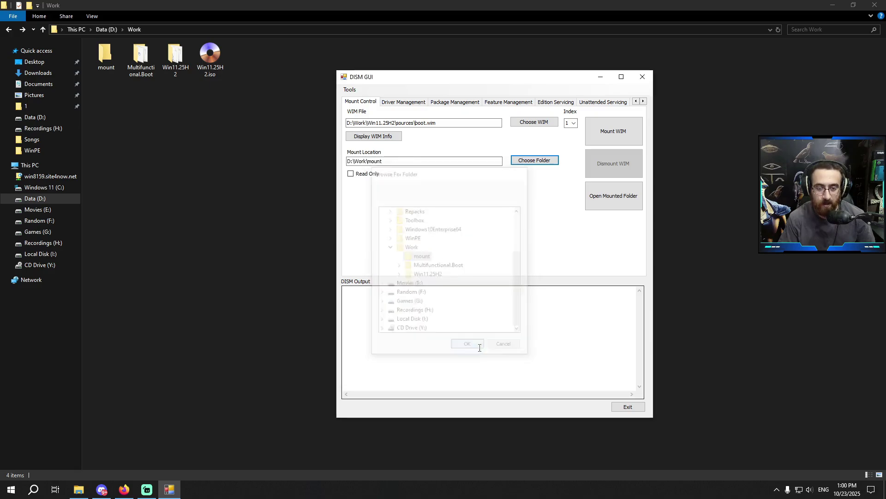
left_click(574, 123)
left_click(571, 137)
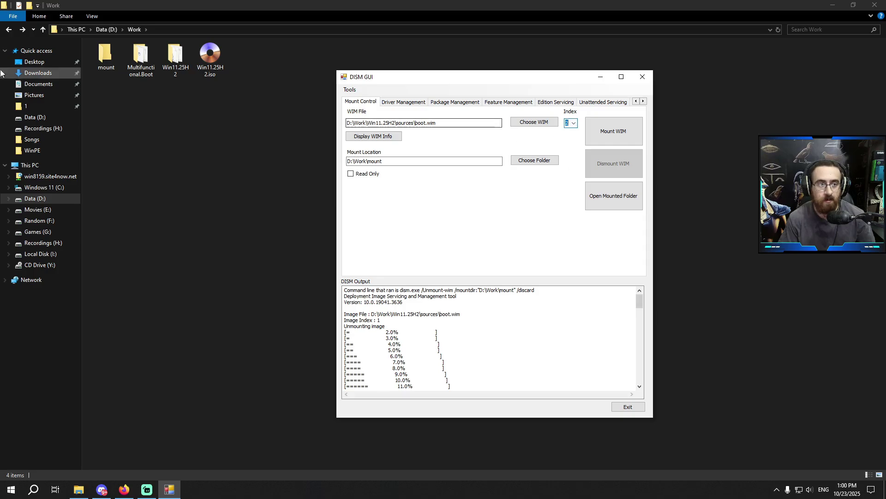
left_click(630, 132)
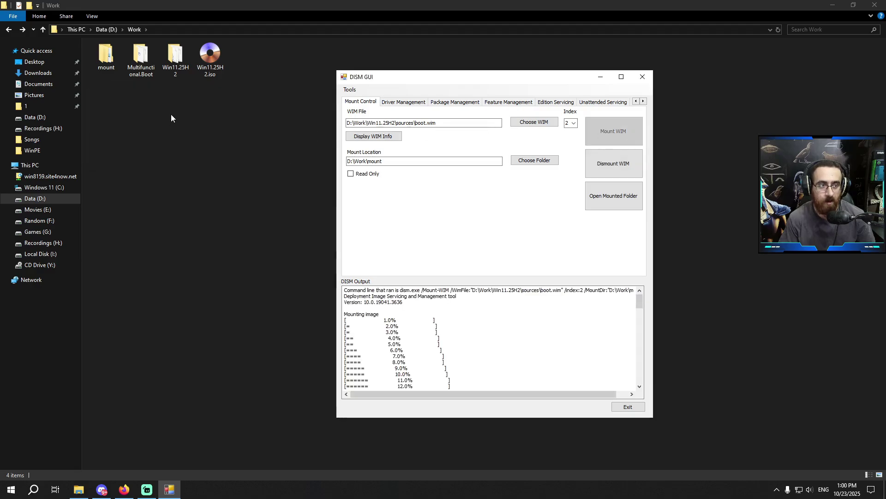
left_click(145, 73)
Step: Open help.txt from Multifunctional.Boot and highlight the Mount Boot.wim step
double_click(145, 73)
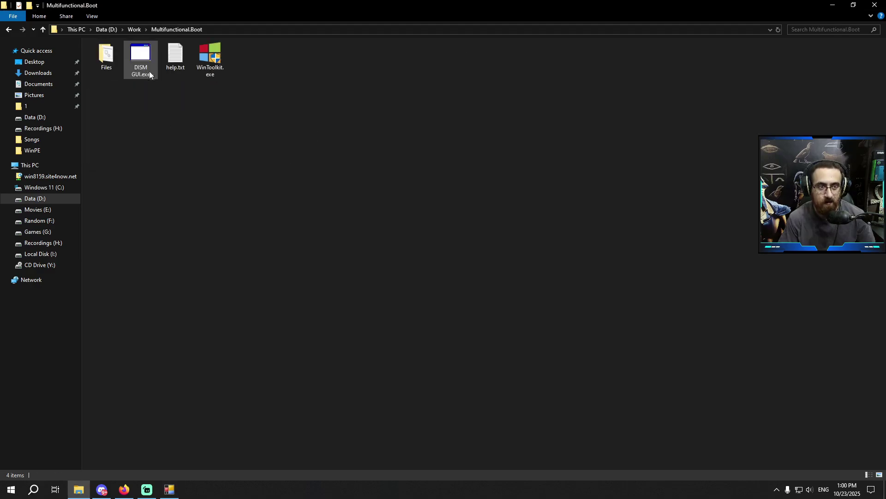
double_click(179, 68)
left_click_drag(266, 108, 334, 39)
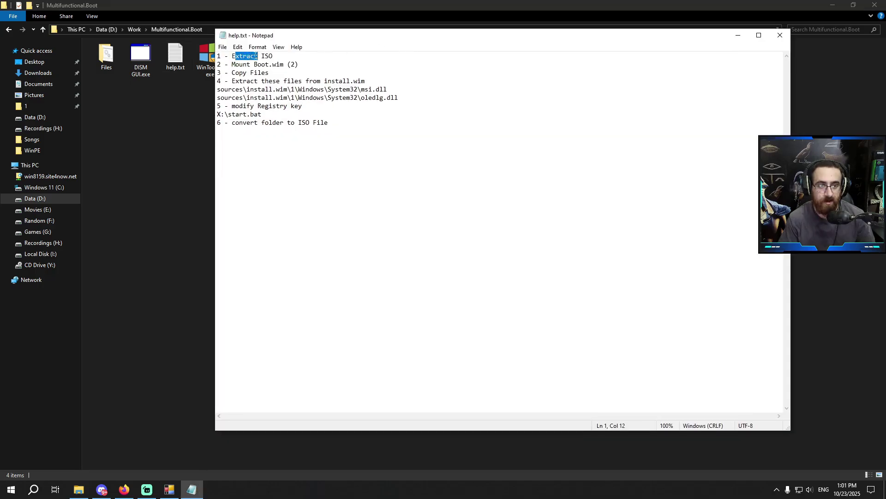
left_click_drag(239, 65, 259, 65)
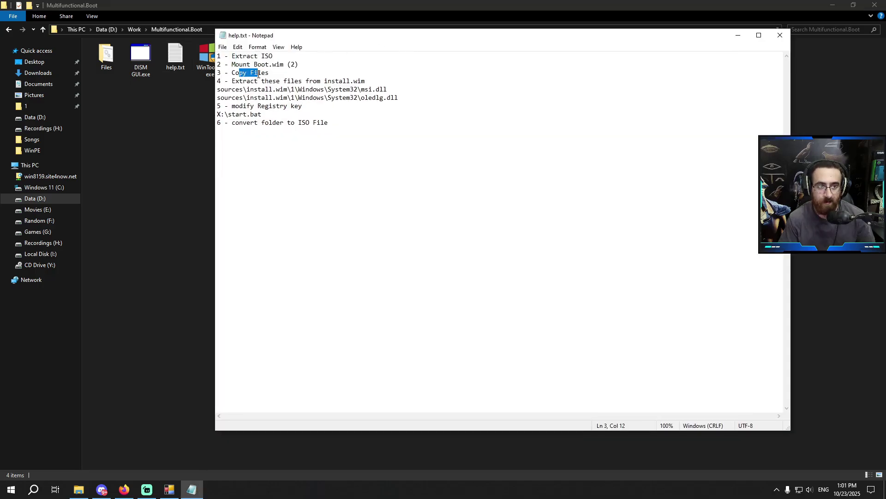
Step: Copy Program Files and start.bat from the Files folder
left_click(116, 66)
double_click(115, 66)
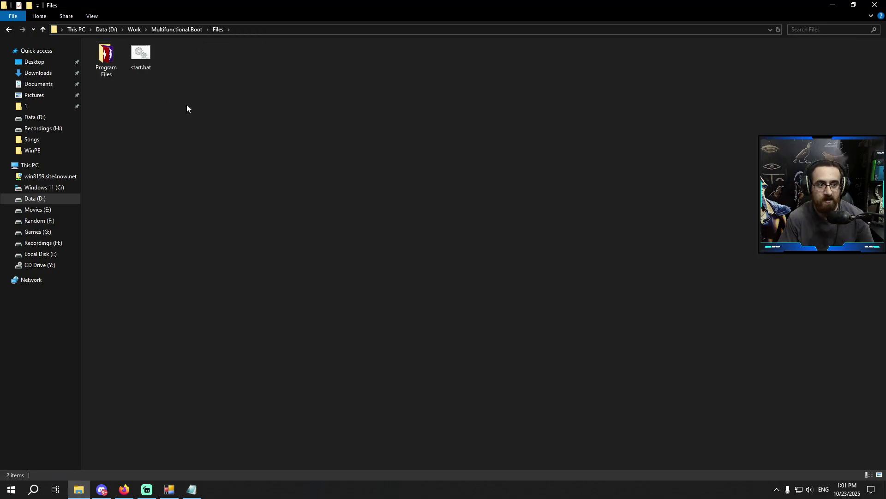
left_click_drag(186, 104, 96, 62)
right_click(96, 62)
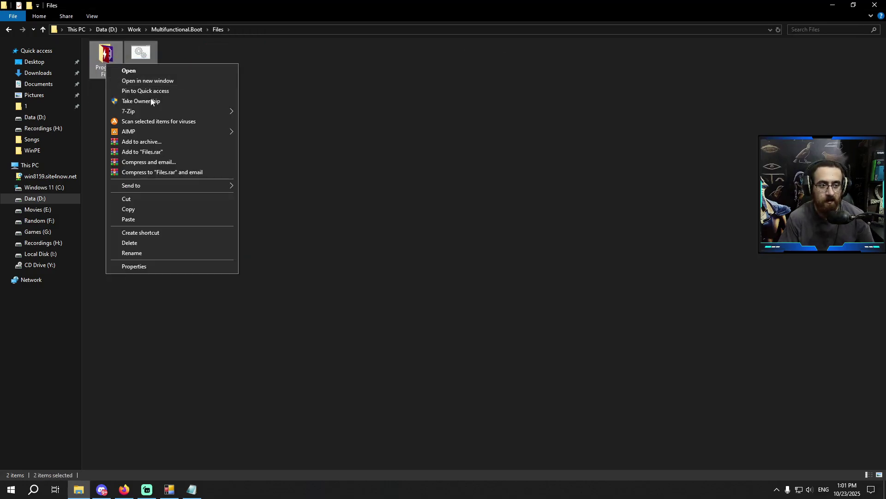
left_click(147, 208)
Step: Paste them into Work\mount, granting administrator permission for the copy
left_click(10, 29)
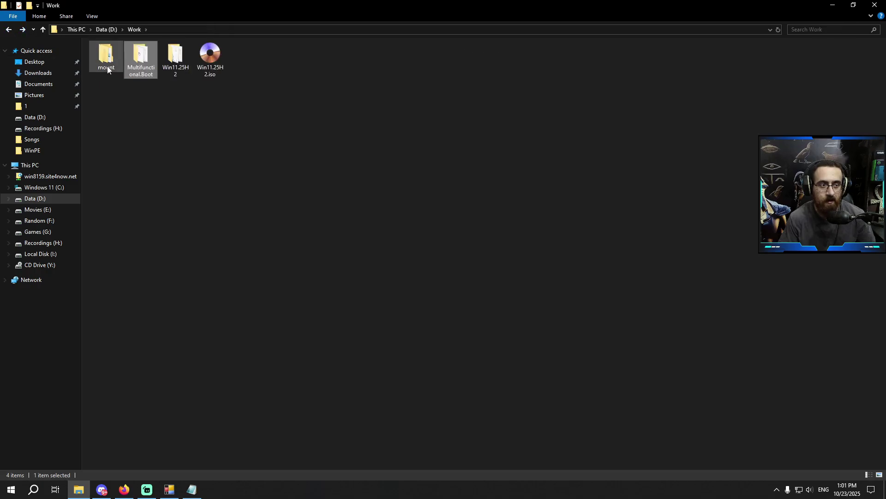
double_click(108, 59)
right_click(204, 141)
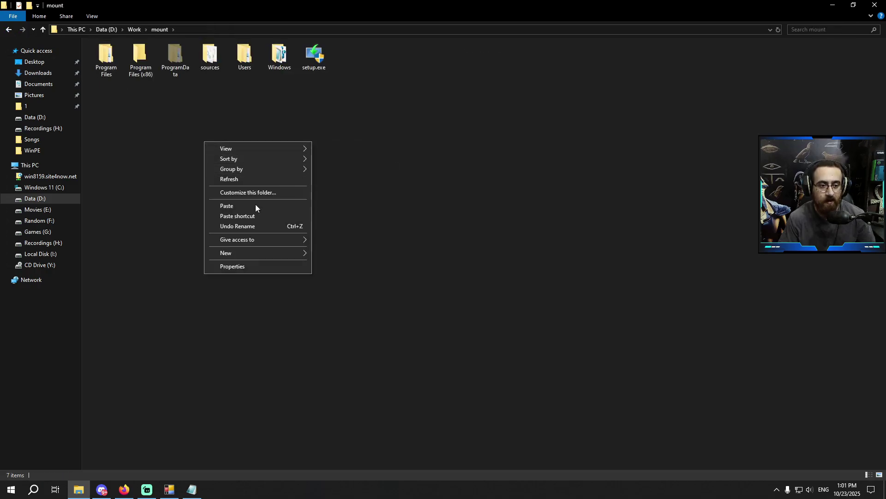
mouse_move(245, 250)
left_click(254, 206)
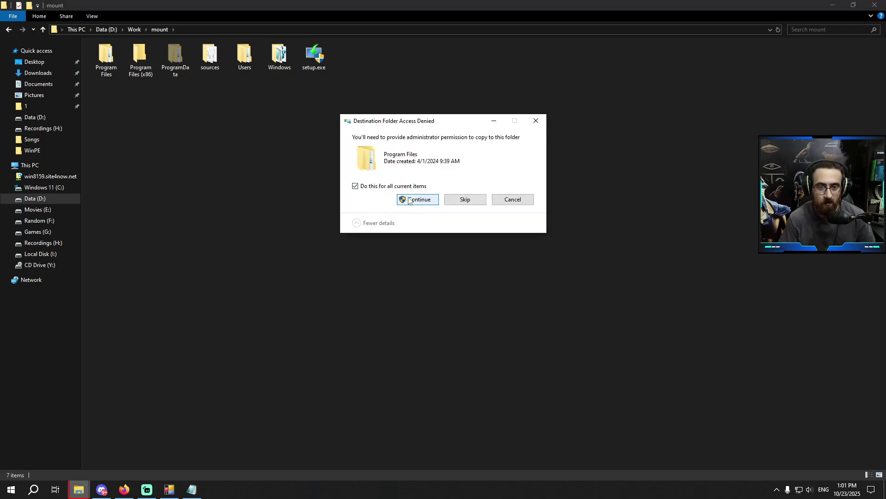
left_click(409, 201)
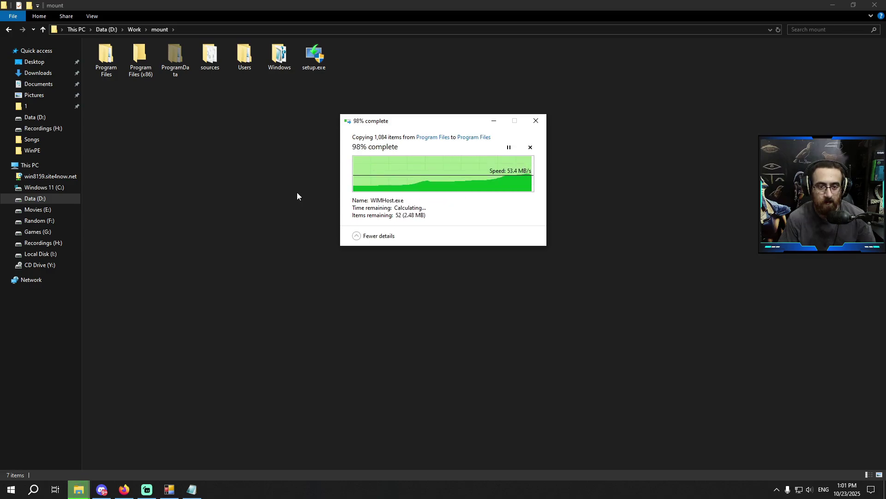
Step: Refresh the mount folder and mark the install.wim extraction step in the notes
right_click(287, 179)
left_click(290, 214)
left_click(8, 29)
left_click(192, 489)
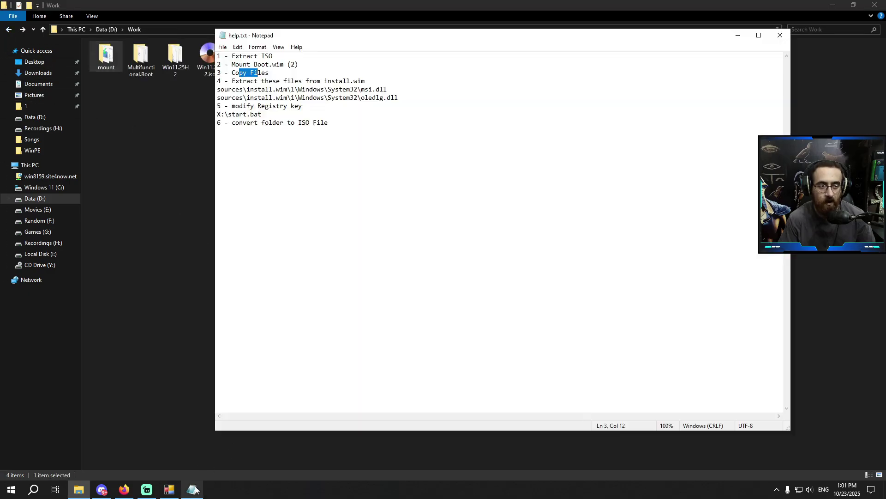
mouse_move(294, 90)
left_mouse_down()
mouse_move(277, 82)
mouse_move(294, 90)
left_mouse_up()
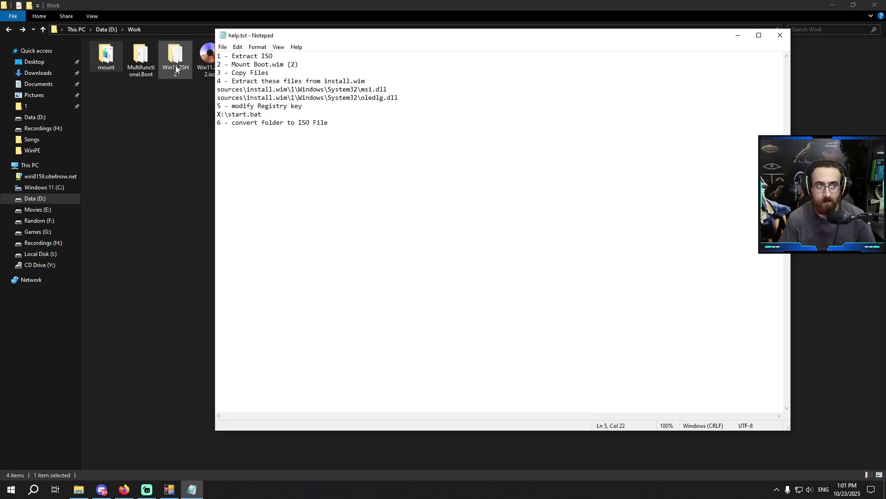
Step: Open Win11.25H2\sources\install.wim as an archive with 7-Zip
double_click(175, 68)
double_click(174, 67)
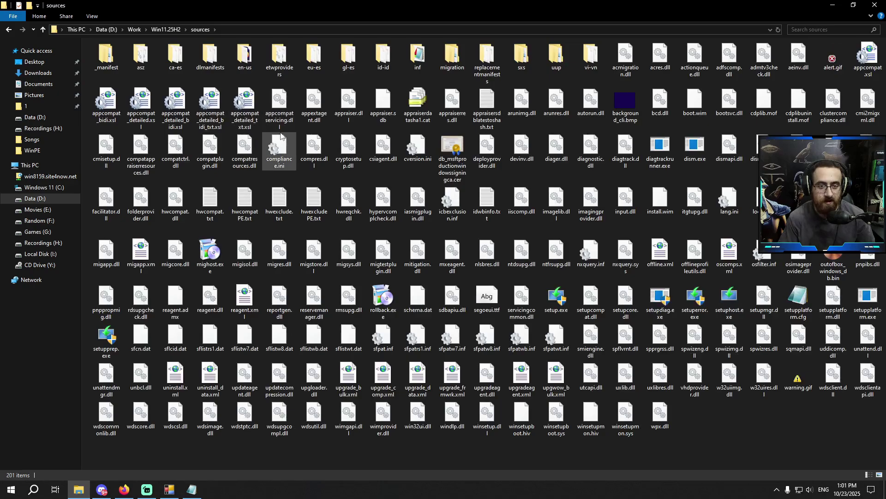
left_click(660, 199)
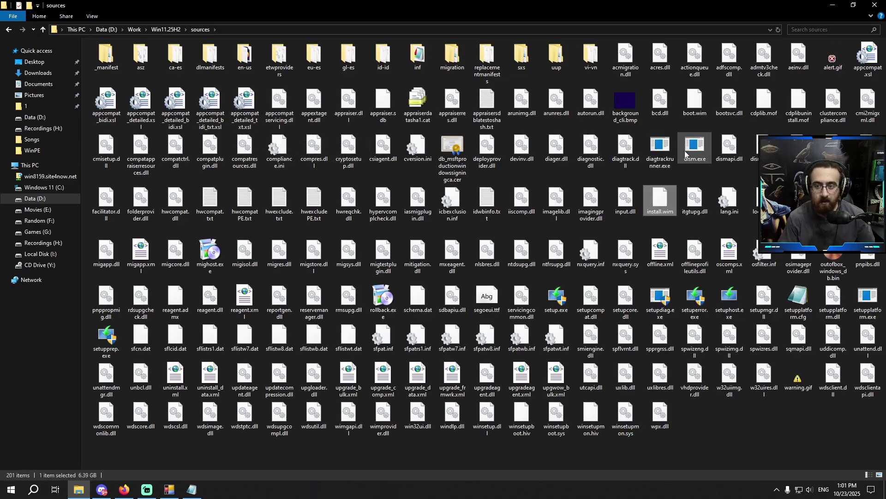
right_click(660, 210)
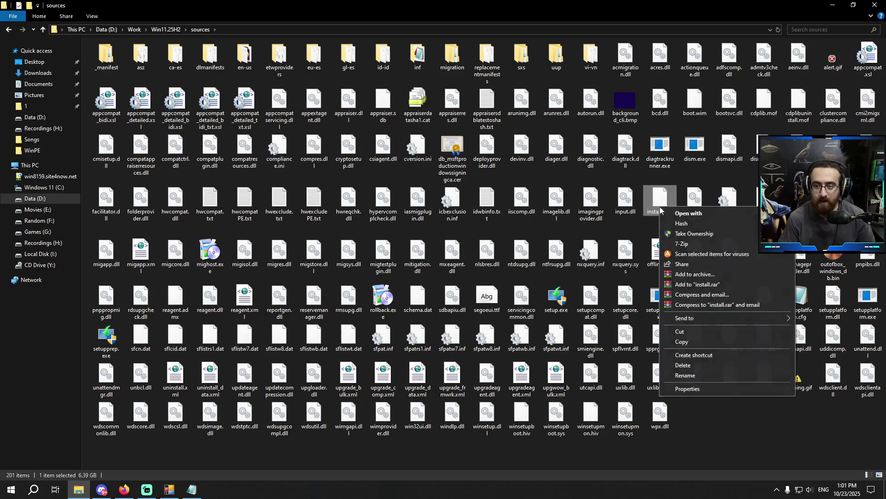
mouse_move(665, 239)
left_click(625, 249)
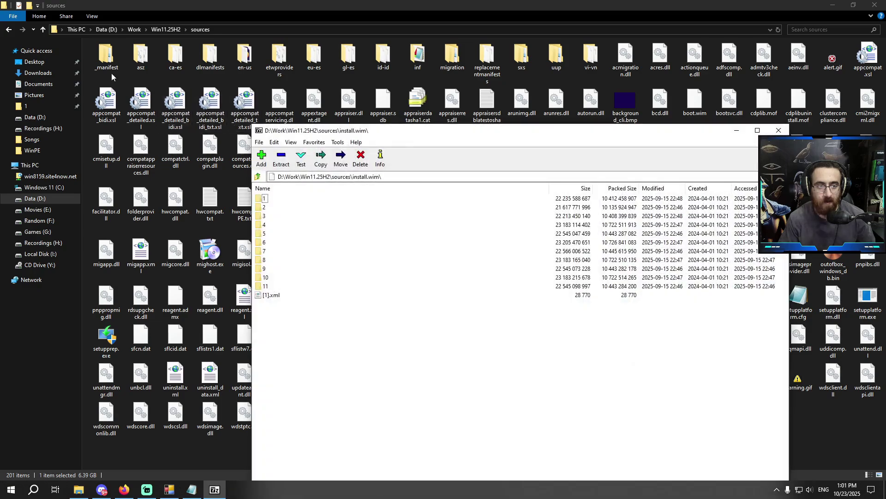
Step: Open mount\Windows\System32 in File Explorer
left_click(8, 30)
left_click(8, 31)
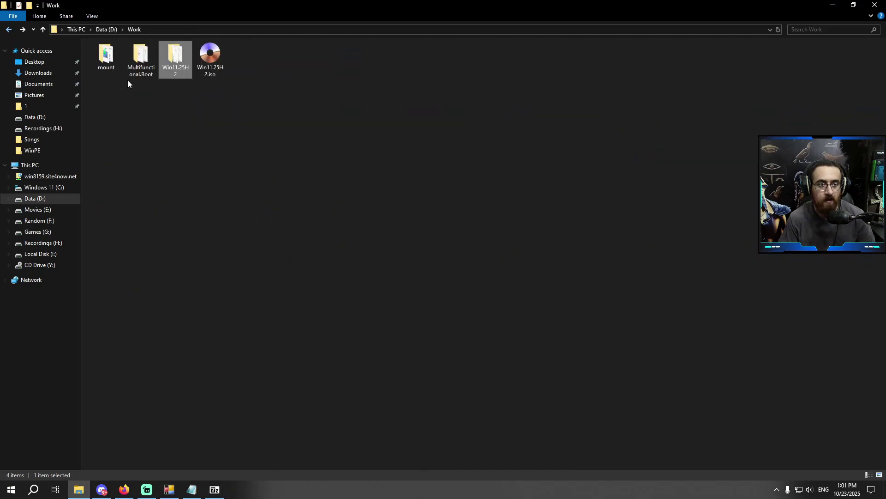
double_click(108, 59)
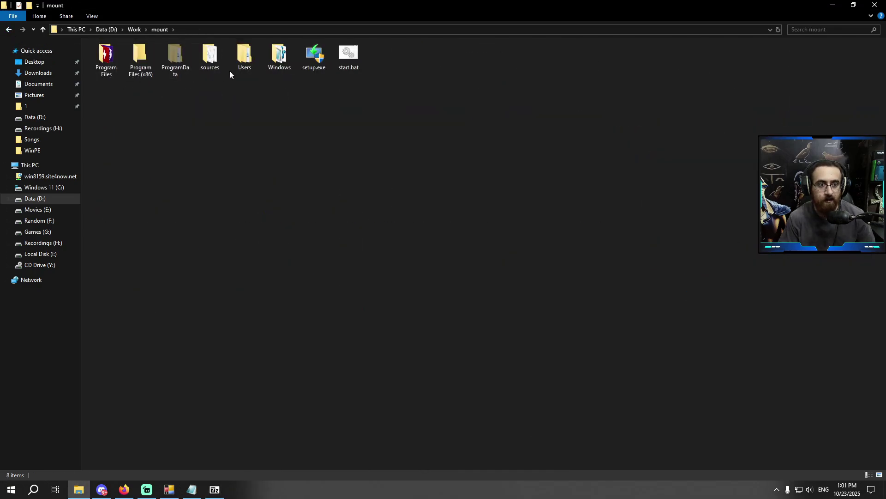
double_click(278, 56)
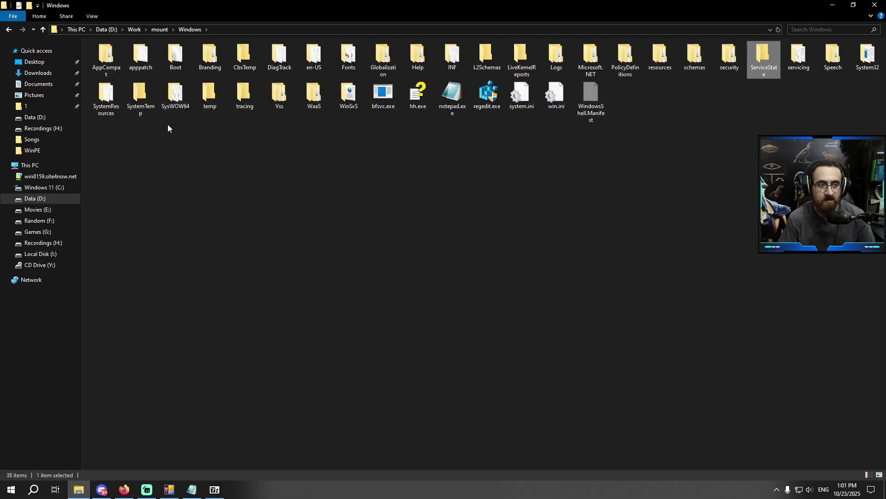
double_click(866, 55)
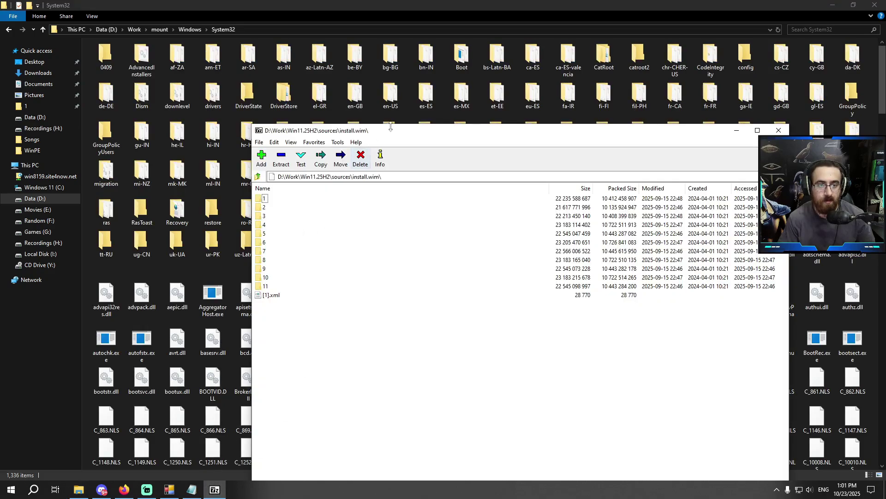
Step: Browse to 1\Windows\System32 inside the install.wim archive
left_click_drag(399, 127, 399, 50)
double_click(268, 114)
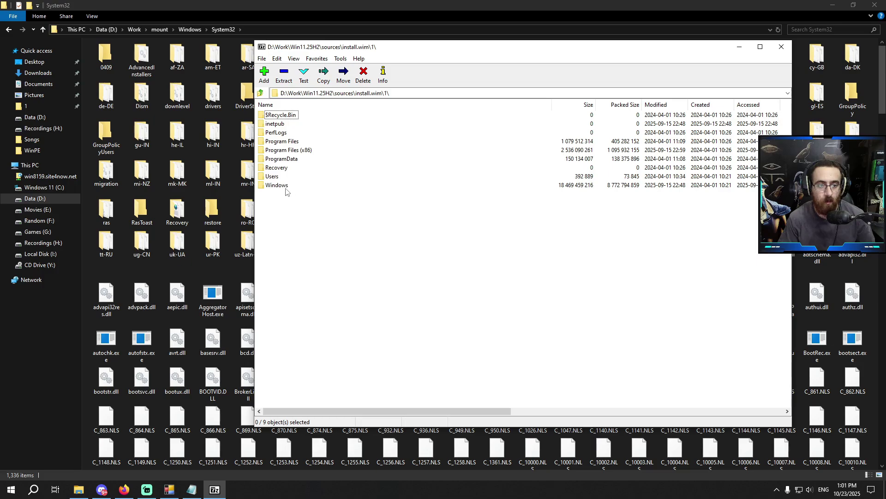
double_click(279, 185)
type("se")
double_click(281, 221)
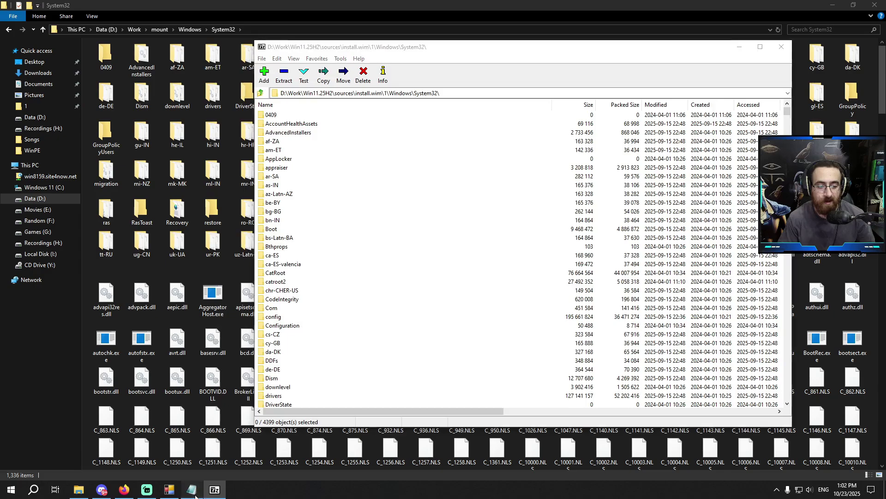
Step: Drag msi.dll and oledlg.dll into the mounted System32, granting administrator permission each time
left_click(191, 489)
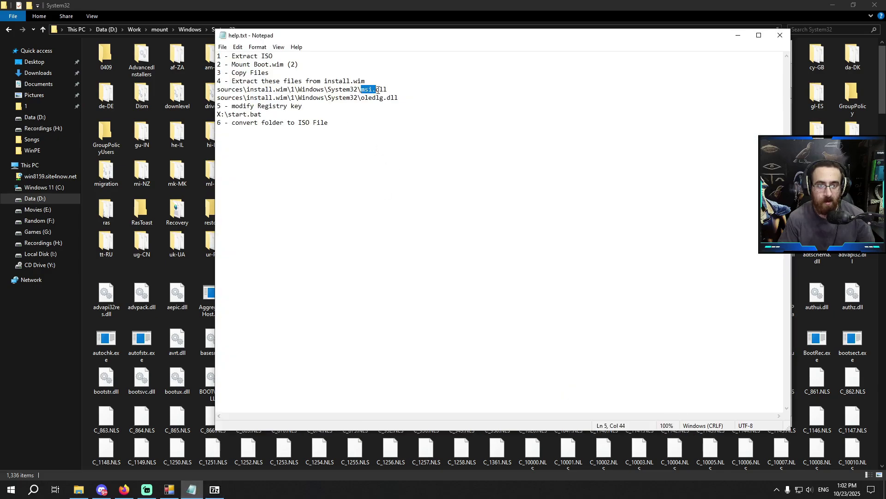
left_click(213, 492)
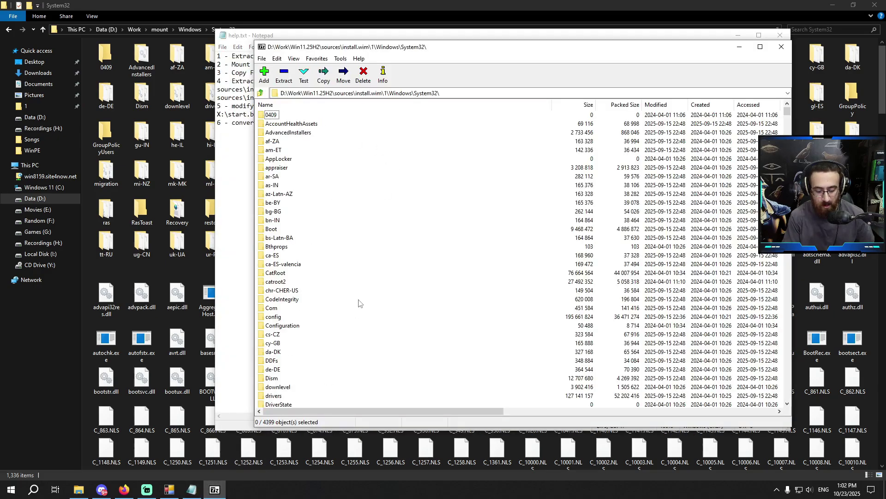
type("msi")
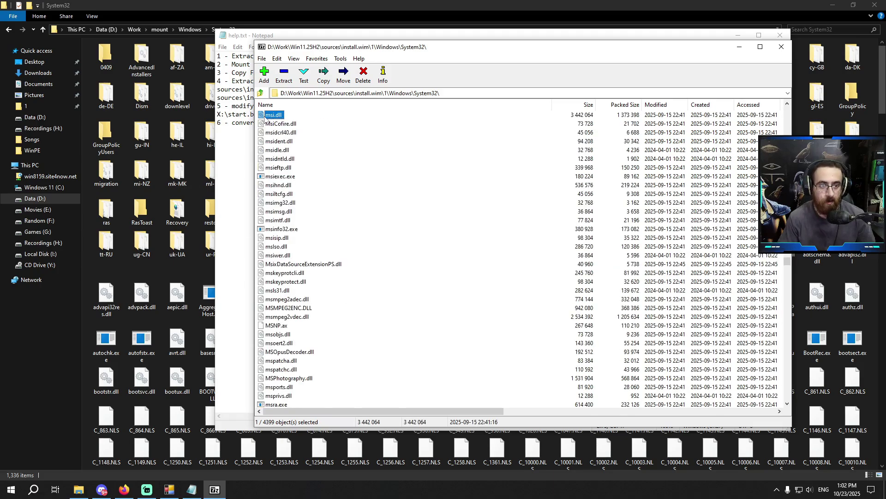
left_click_drag(164, 270, 312, 250)
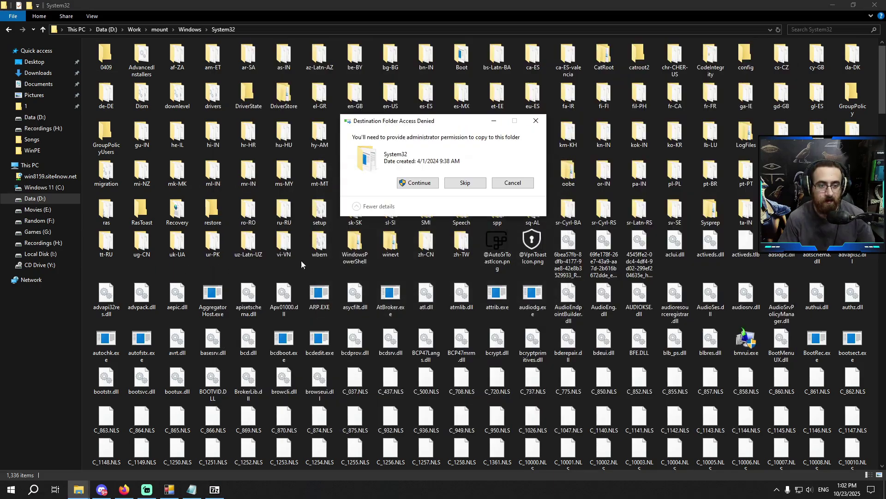
left_click(399, 185)
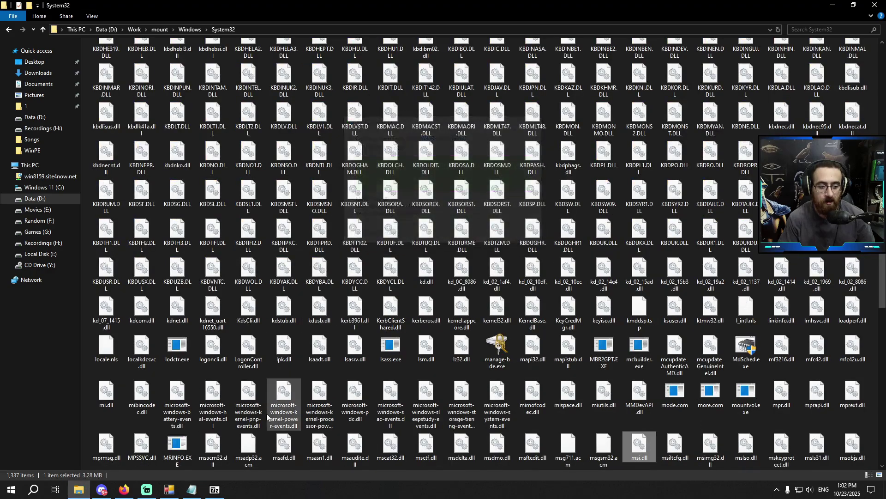
left_click(194, 492)
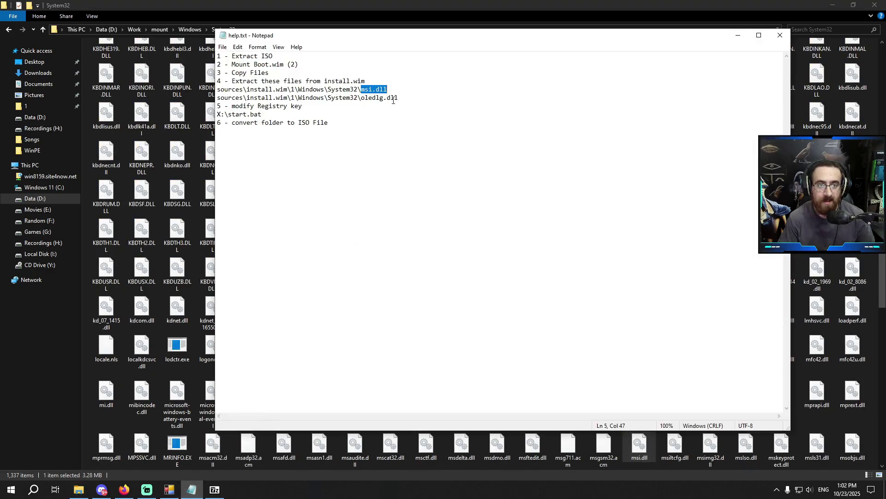
left_click(215, 490)
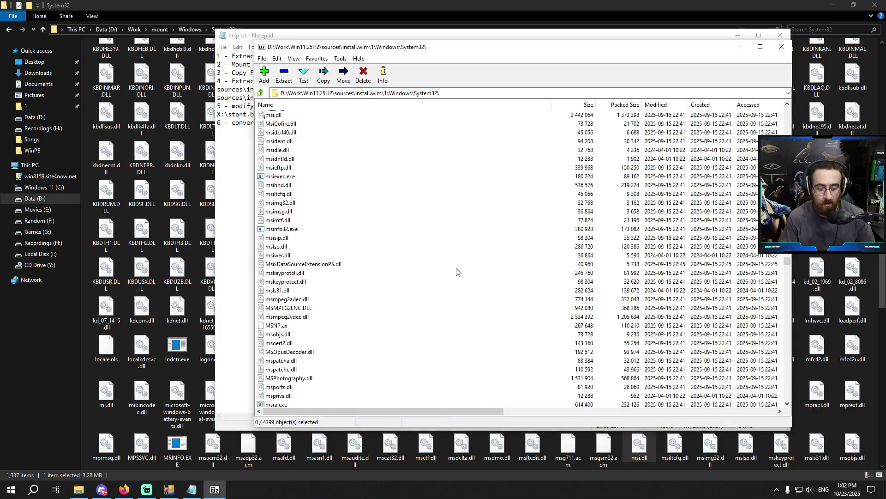
type("oled")
scroll(458, 282, "down", 2)
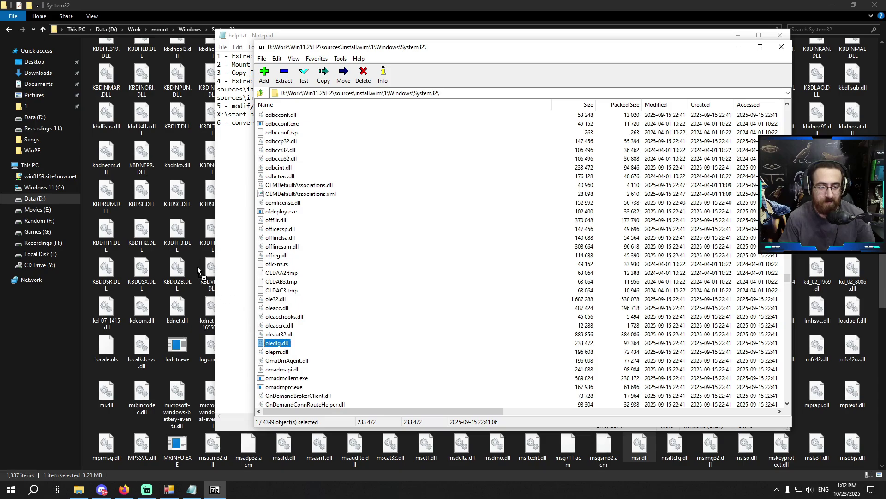
left_click_drag(194, 257, 195, 259)
left_click(400, 185)
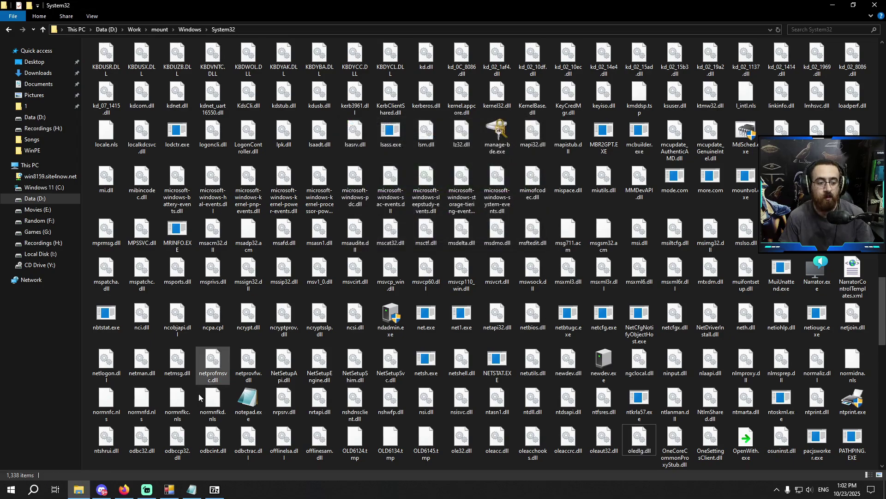
Step: Review the oledlg.dll path in the notes and return to the mounted System32
left_click(191, 489)
left_click(328, 90)
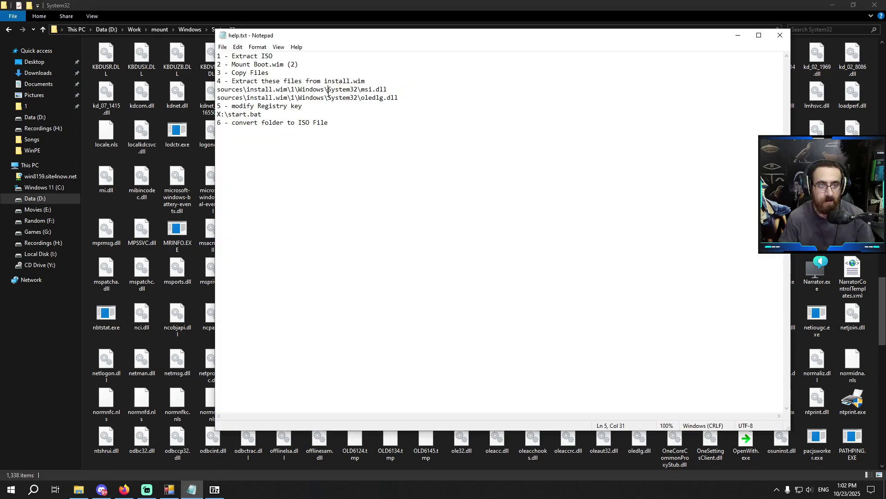
left_click(192, 111)
scroll(194, 112, "up", 15)
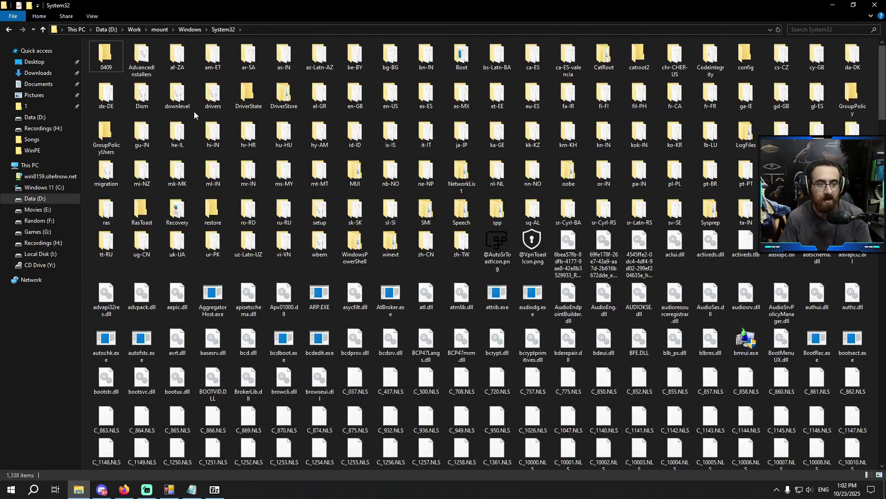
Step: Dismount the boot image from D:\Work\mount in DISM GUI, saving the changes
key("alt+Up")
key("alt+Up")
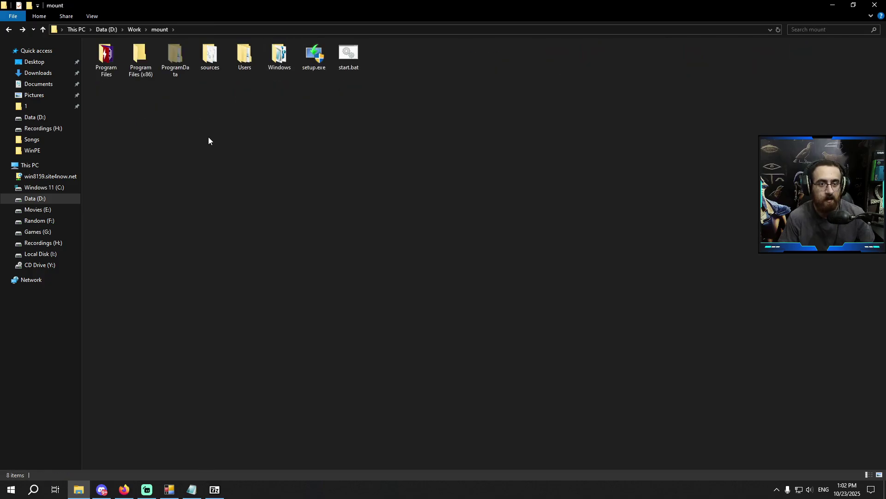
key("alt+Up")
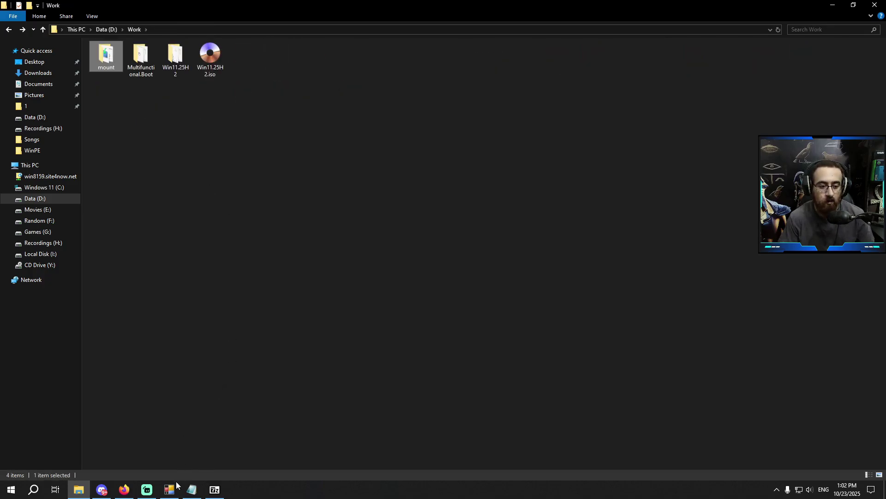
left_click(171, 488)
left_click_drag(490, 75, 467, 59)
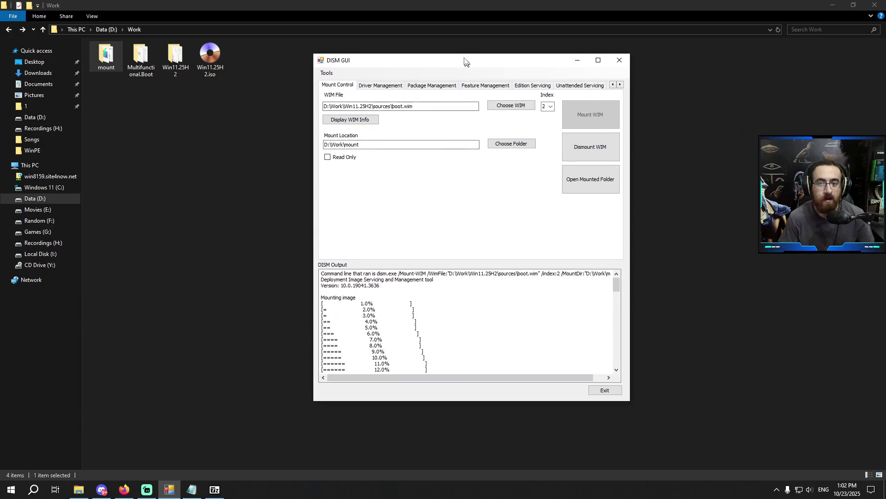
left_click(590, 153)
left_click(440, 277)
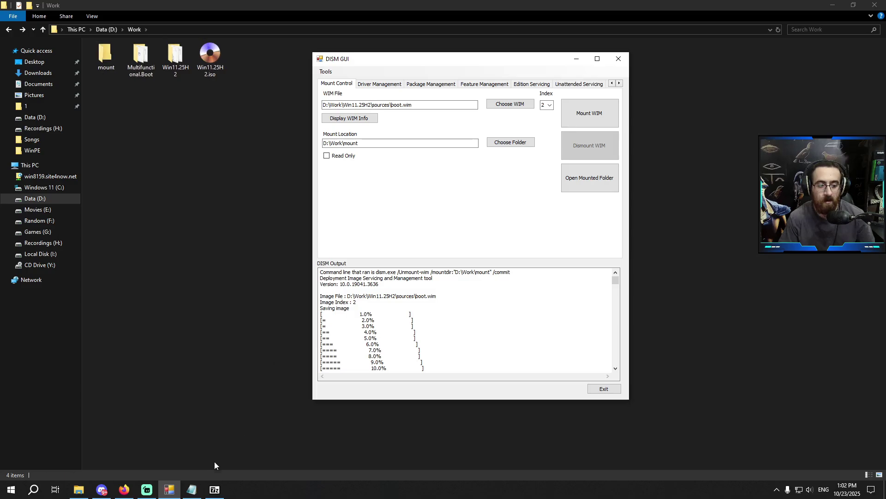
Step: Close the install.wim 7-Zip archive window
left_click(215, 488)
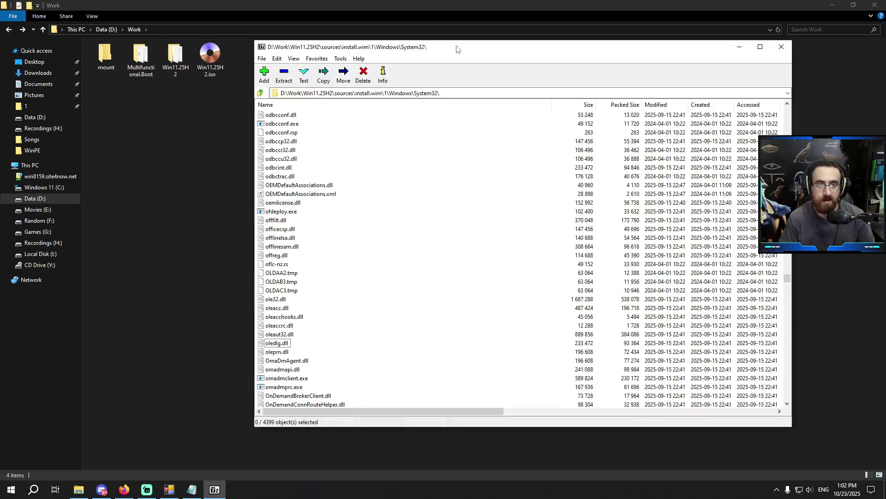
left_click_drag(457, 48, 387, 71)
left_click(710, 70)
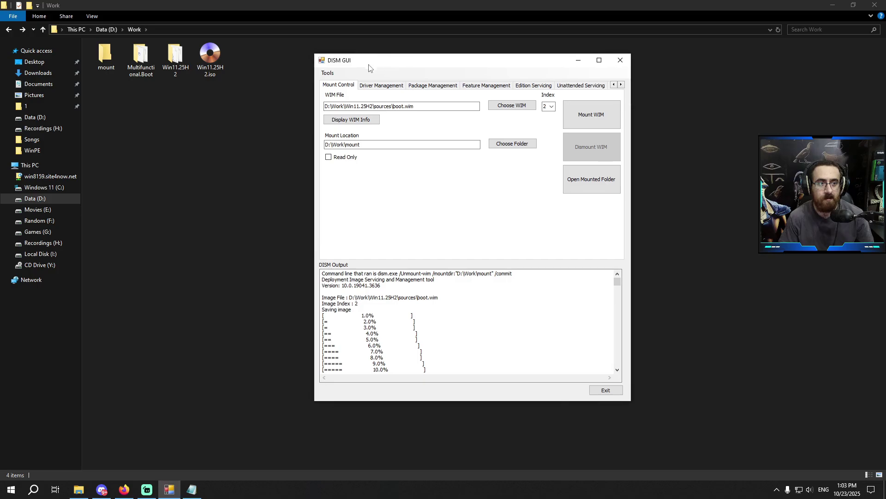
Step: Launch WinToolkit.exe from Multifunctional.Boot and switch to the intermediate tools
double_click(147, 63)
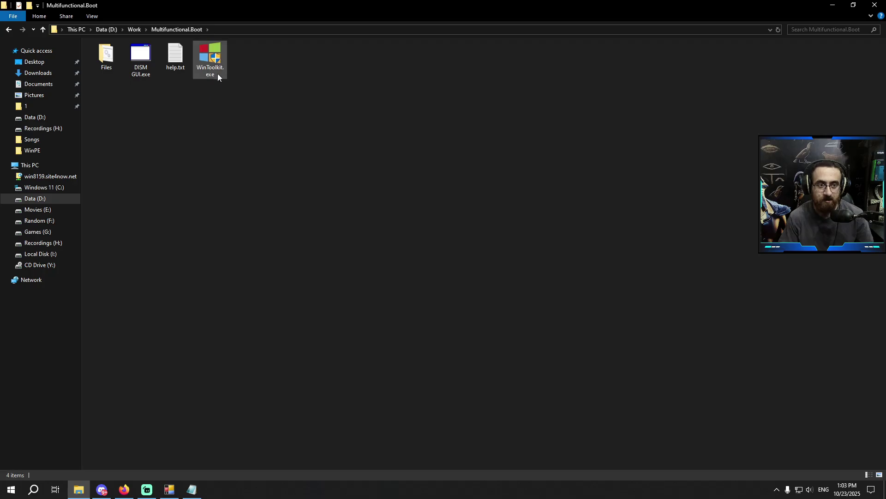
double_click(214, 52)
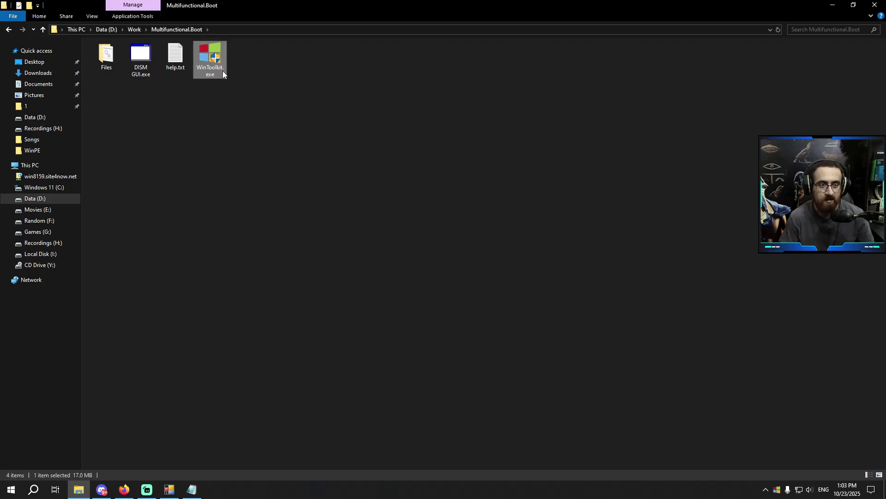
left_click(609, 176)
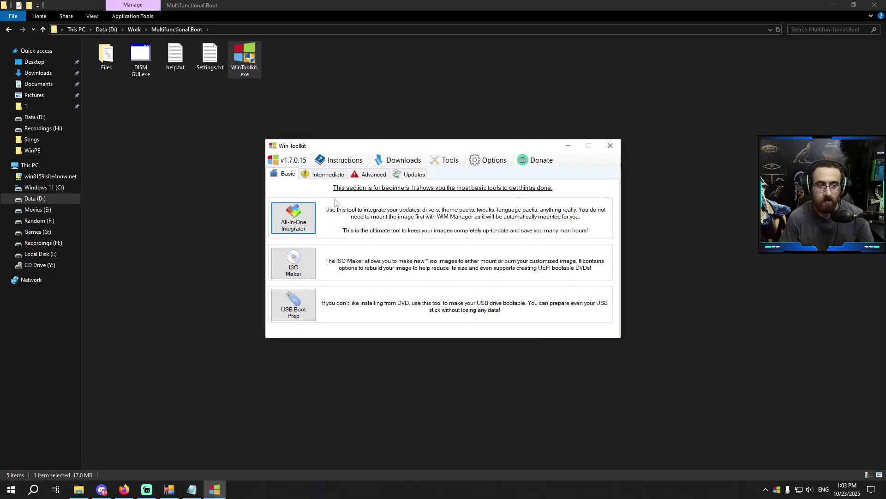
left_click(329, 176)
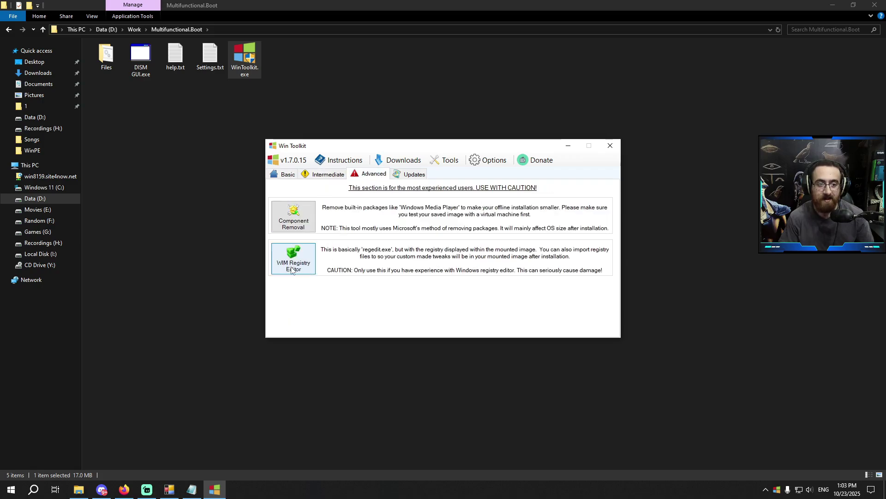
Step: Browse for Win11.25H2\sources\boot.wim and select the Microsoft Windows Setup (amd64) image
left_click(297, 265)
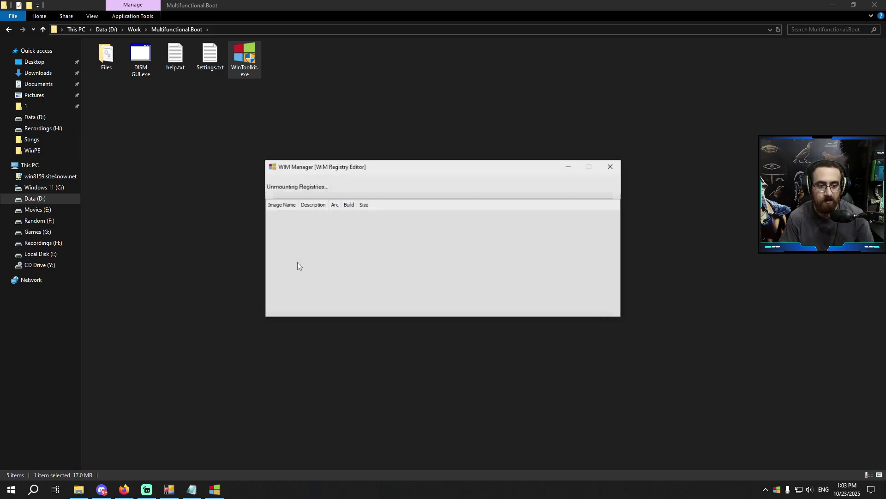
left_click(331, 186)
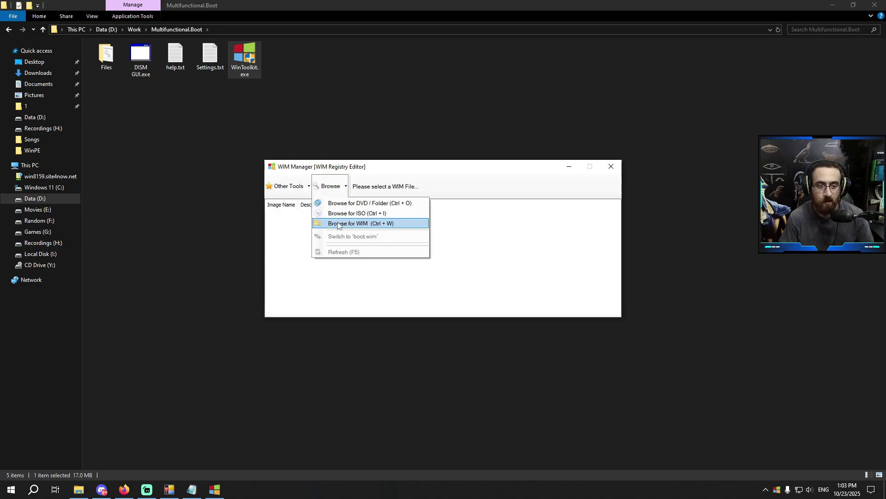
left_click(351, 223)
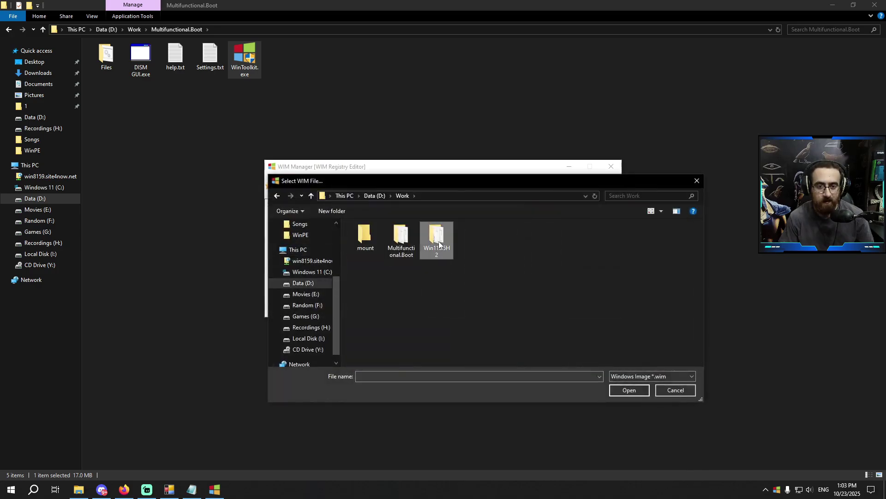
double_click(439, 245)
double_click(436, 237)
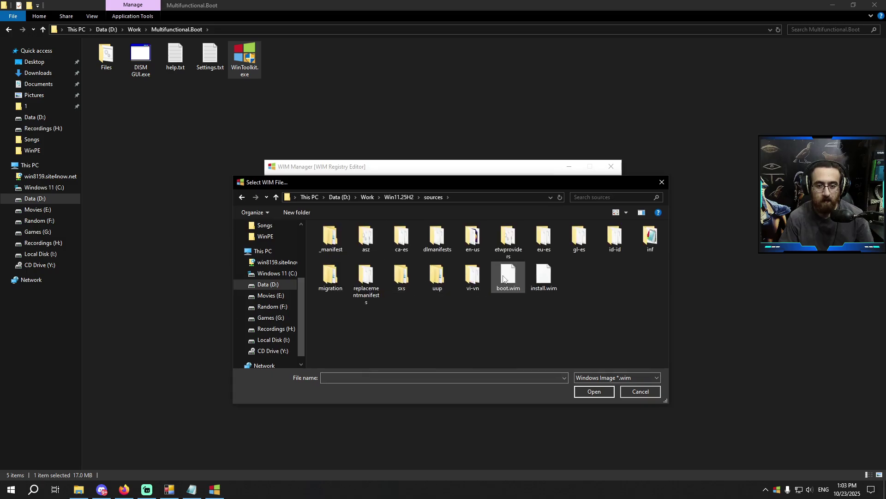
double_click(510, 281)
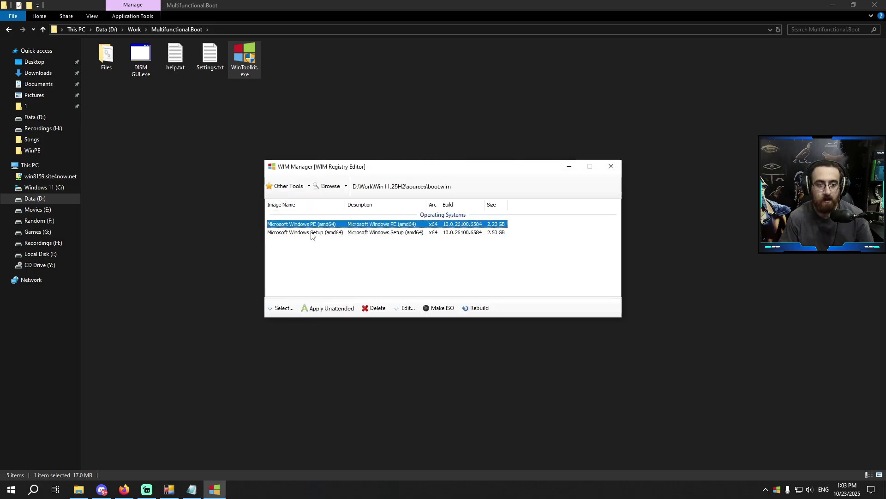
left_click(316, 232)
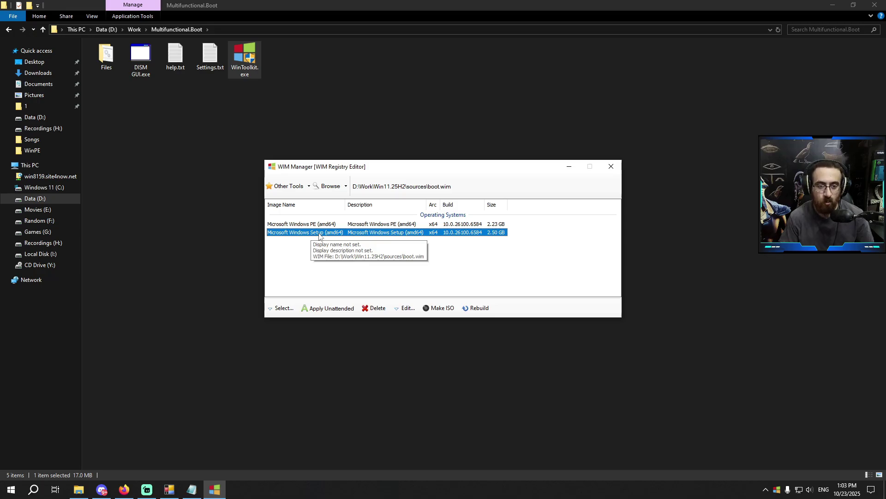
Step: Open the Setup image's registry and load only the System hive
double_click(319, 233)
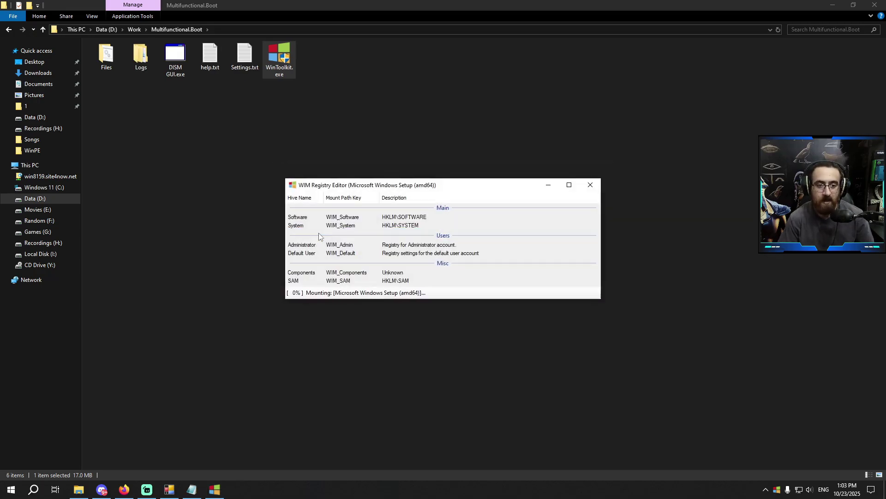
key("alt+Tab")
left_click_drag(302, 106, 232, 106)
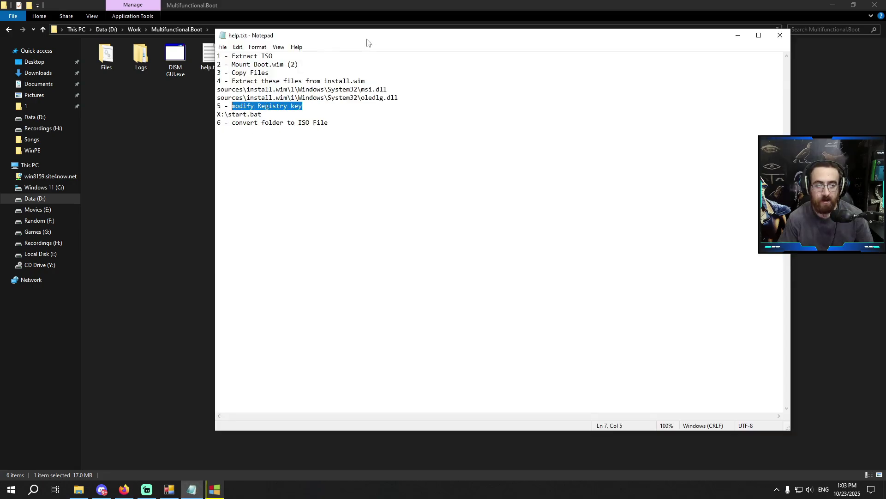
left_click_drag(369, 39, 279, 34)
key("super+Down")
left_click(449, 190)
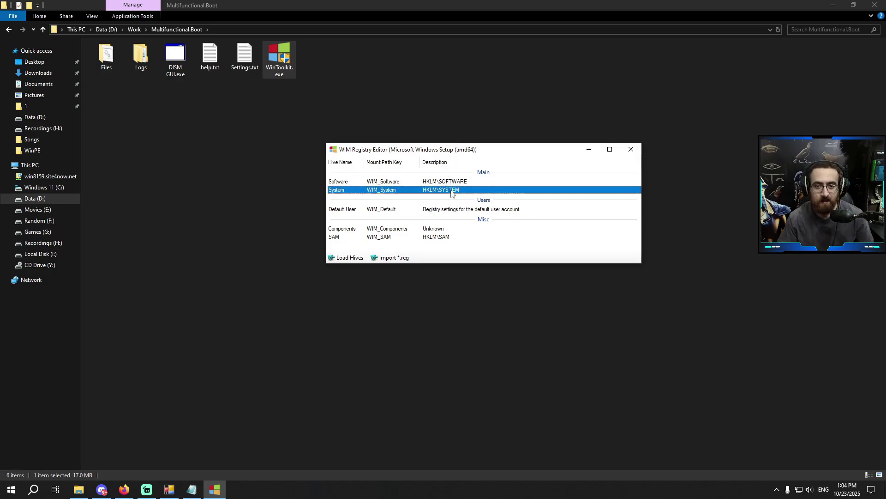
left_click(346, 258)
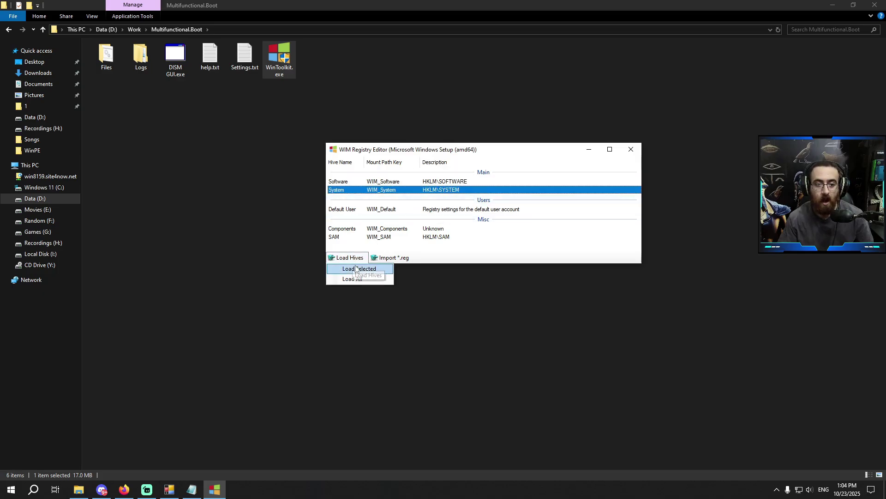
left_click(353, 269)
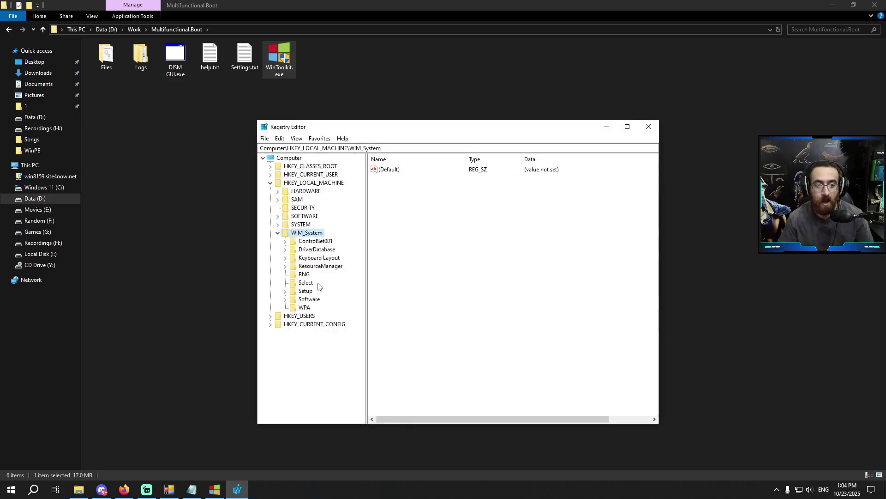
Step: Set the WIM_System\Setup CmdLine value to X:\start.bat, copied from the notes
left_click(305, 291)
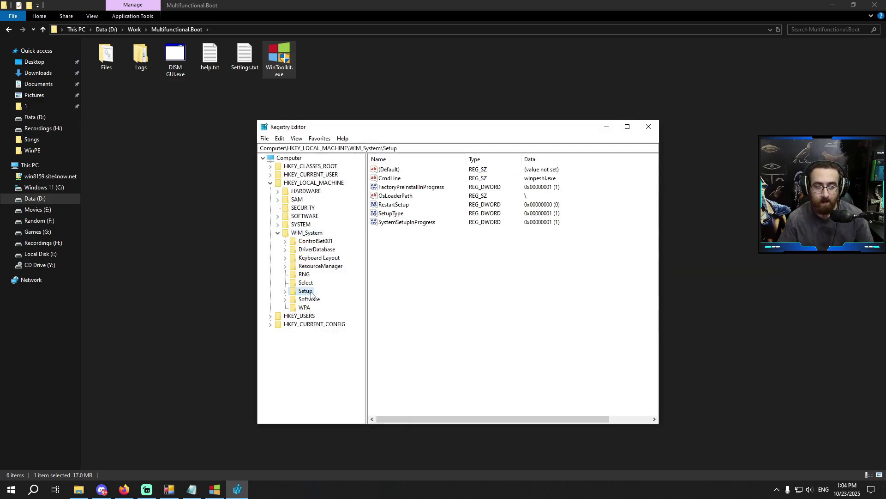
double_click(396, 180)
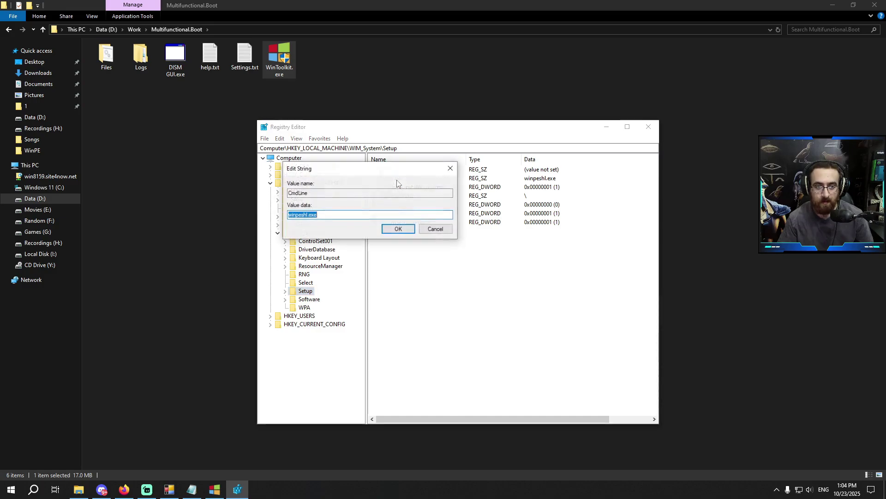
left_click(193, 492)
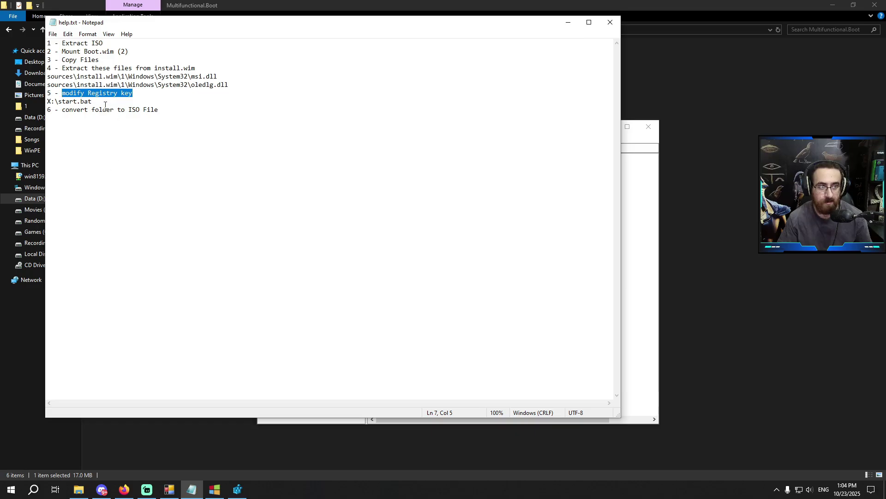
left_click_drag(106, 105, 47, 103)
key("ctrl+c")
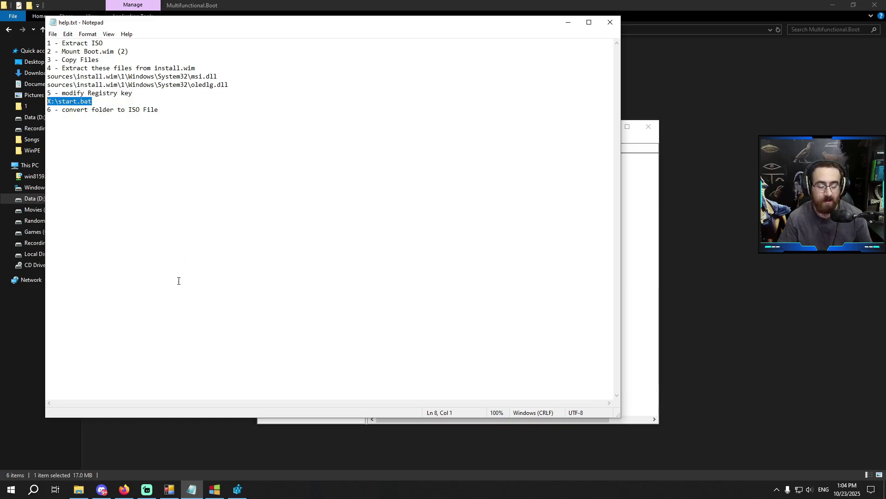
left_click(192, 489)
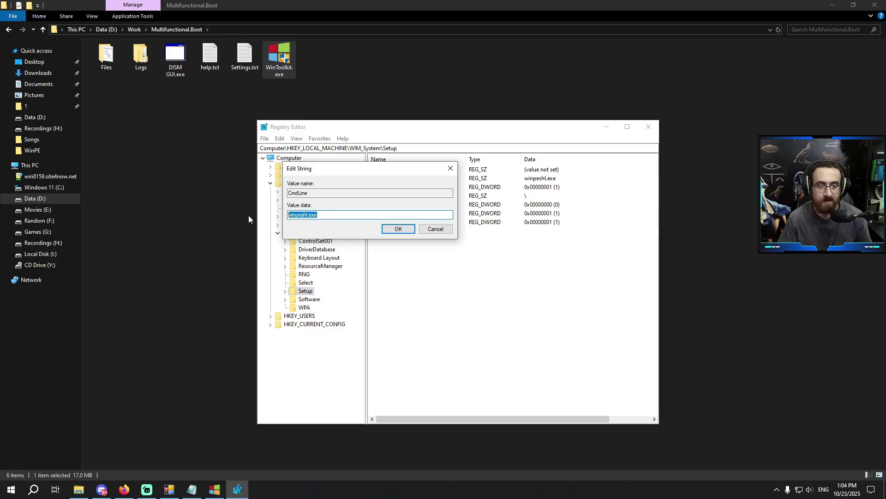
key("ctrl+v")
left_click(398, 229)
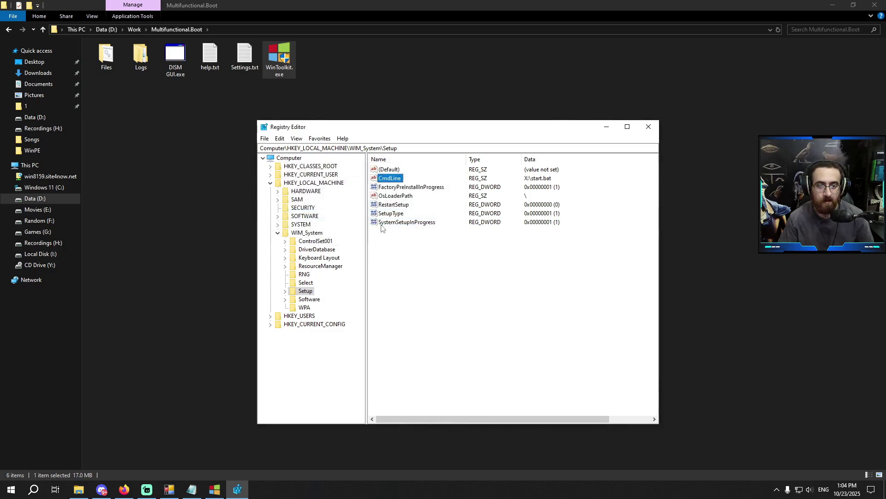
Step: Unload the hives, choose Save and Rebuild, then highlight the registry step in the notes
left_click(649, 126)
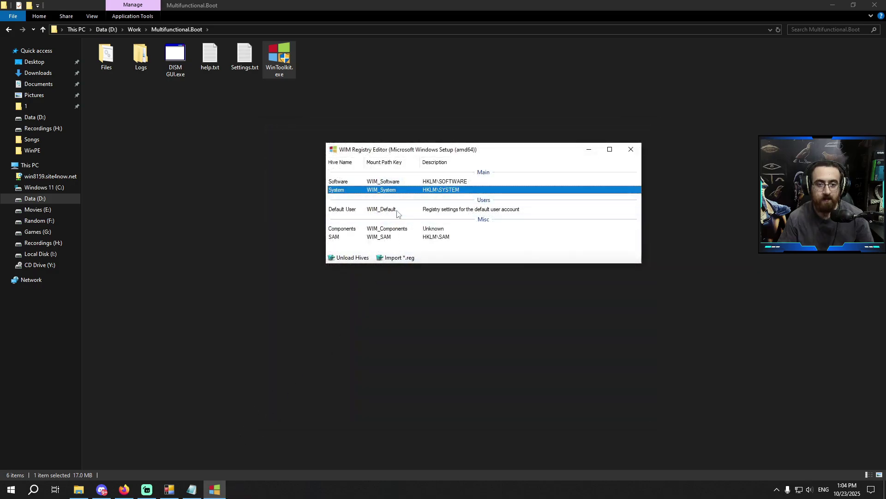
left_click(359, 255)
left_click(364, 269)
left_click(631, 150)
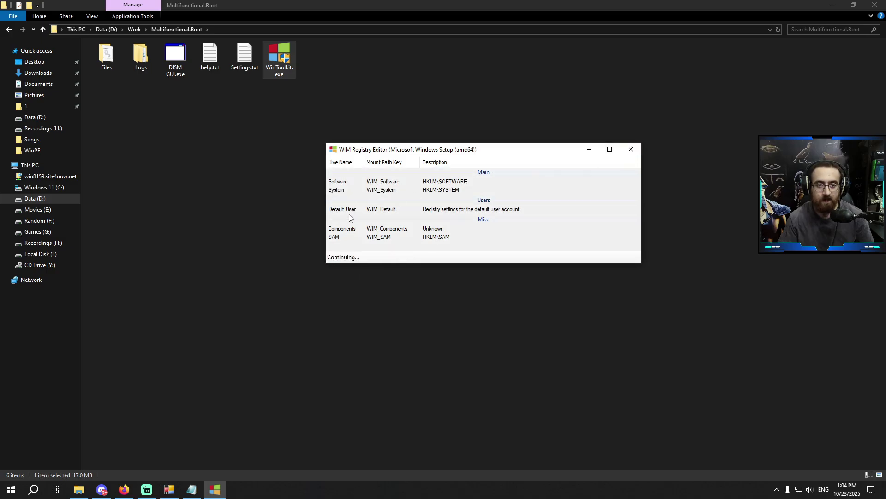
left_click(384, 217)
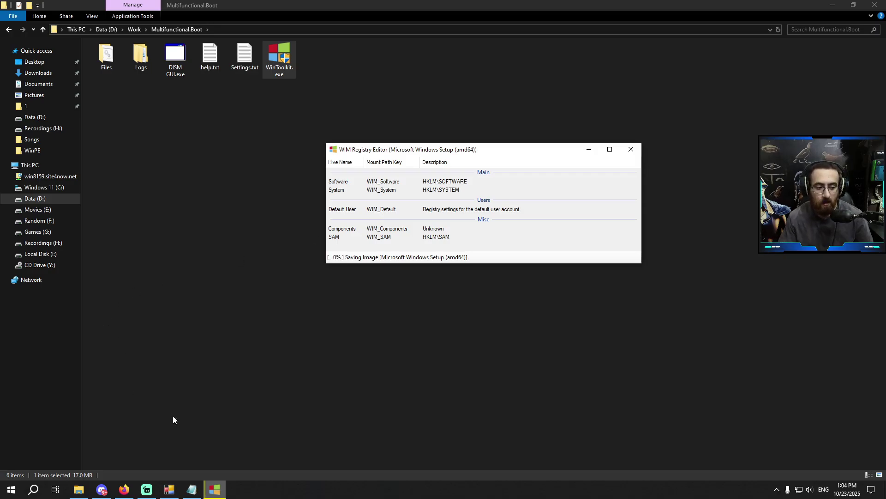
left_click(192, 489)
left_click_drag(73, 94, 146, 93)
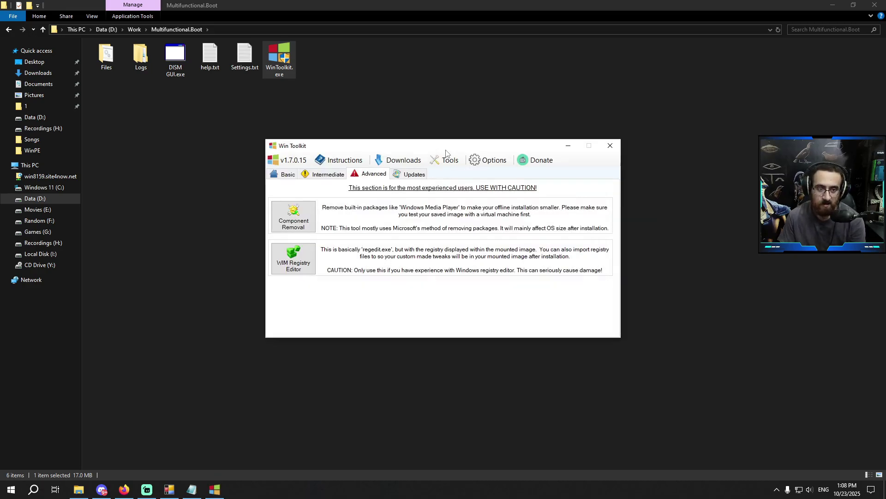
Step: Rebuild boot.wim with maximum compression in the All-In-One Integrator's WIM Manager
left_click(286, 174)
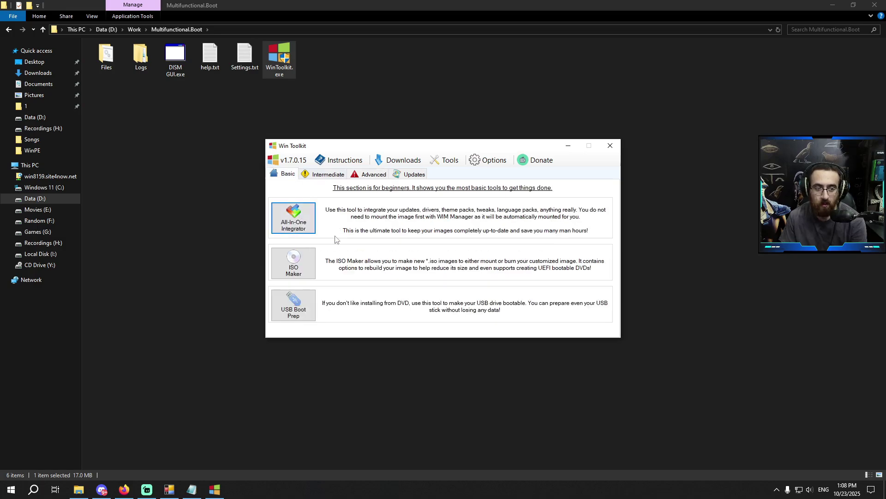
left_click(307, 227)
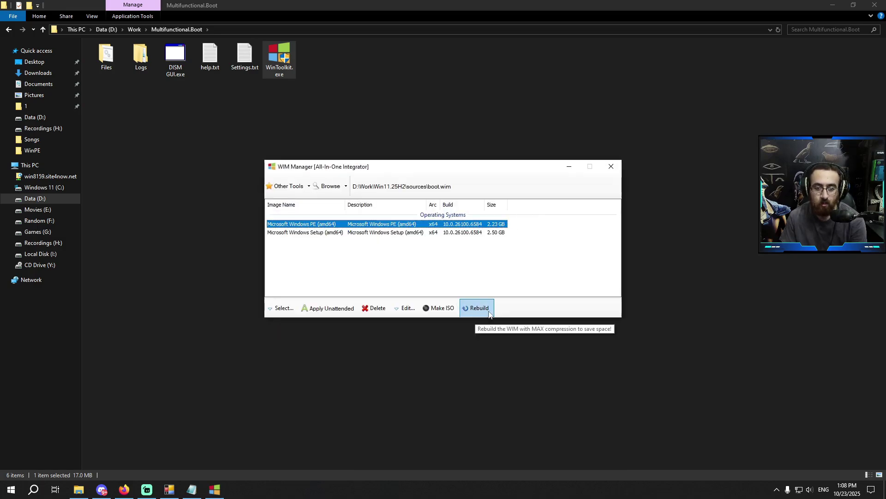
left_click(478, 310)
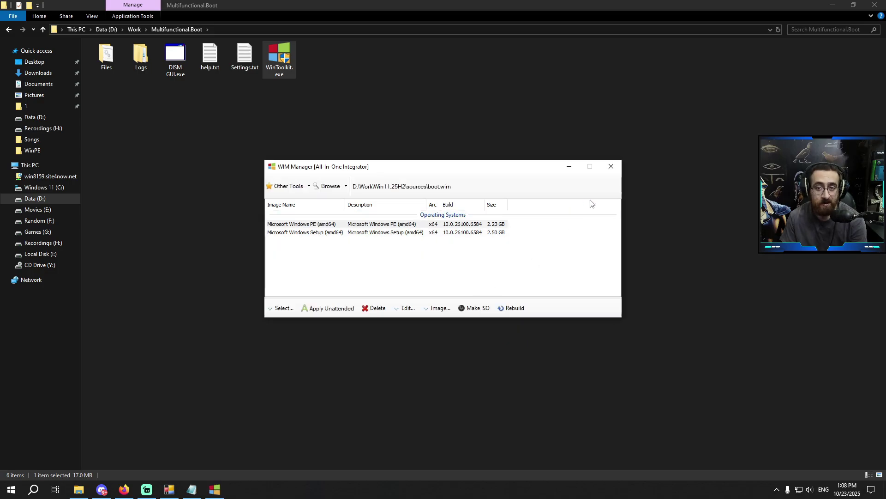
left_click(611, 167)
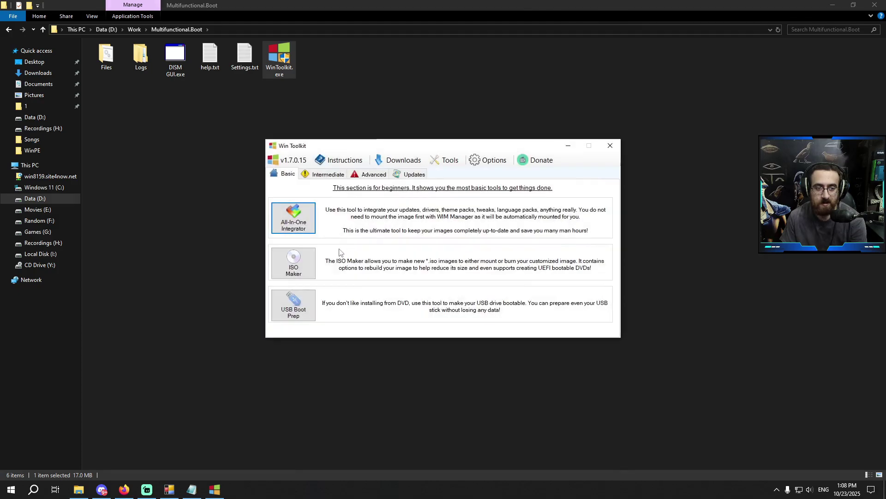
Step: Open ISO Maker and set the Win11.25H2 folder as the ISO source
left_click(297, 262)
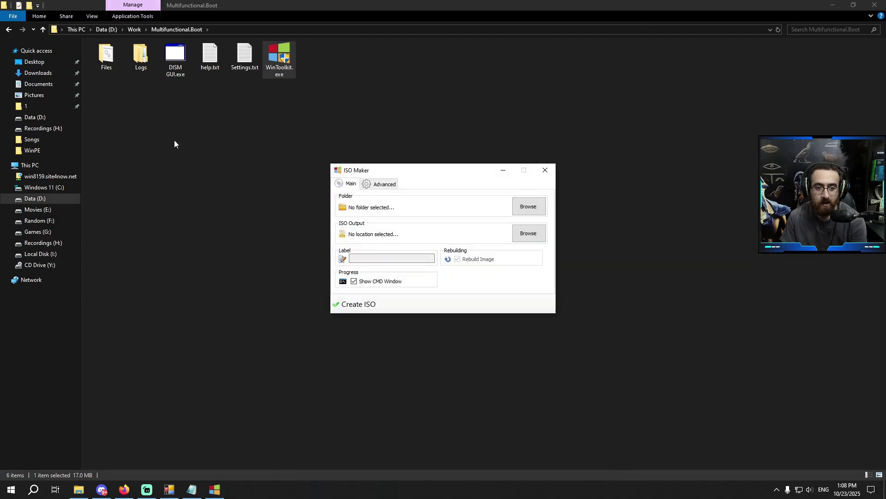
left_click(8, 29)
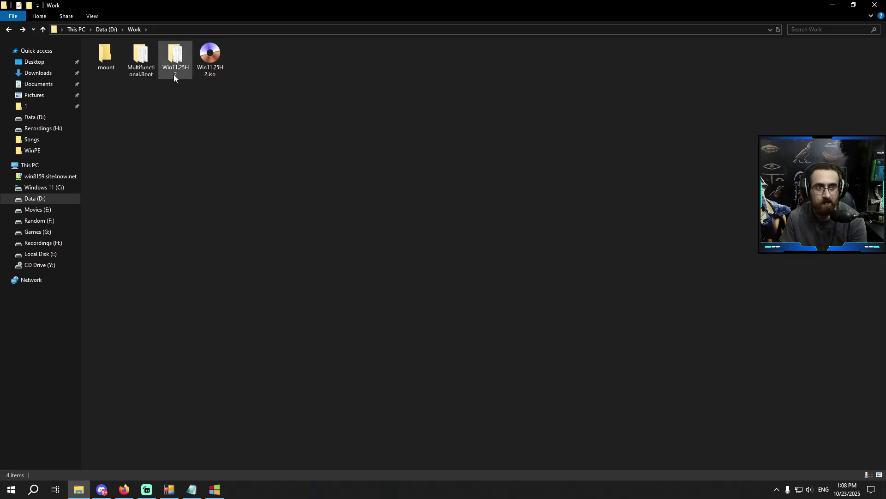
left_click(215, 489)
left_click_drag(449, 171, 447, 161)
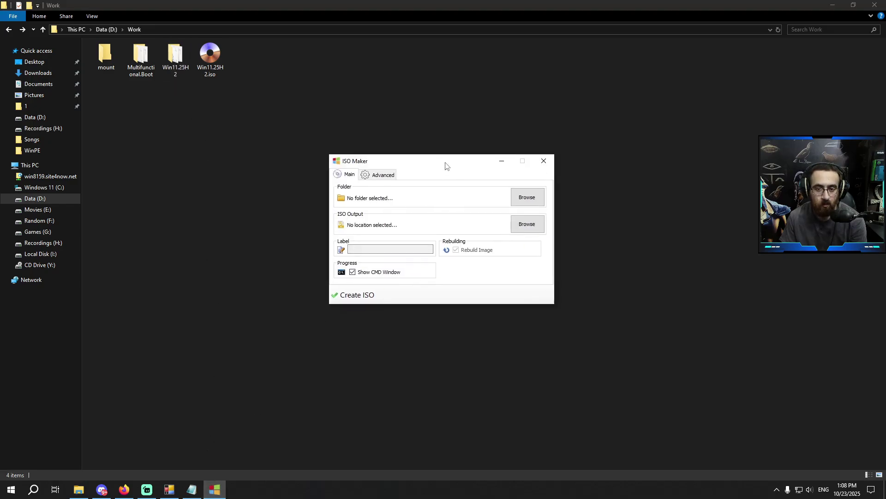
left_click(529, 198)
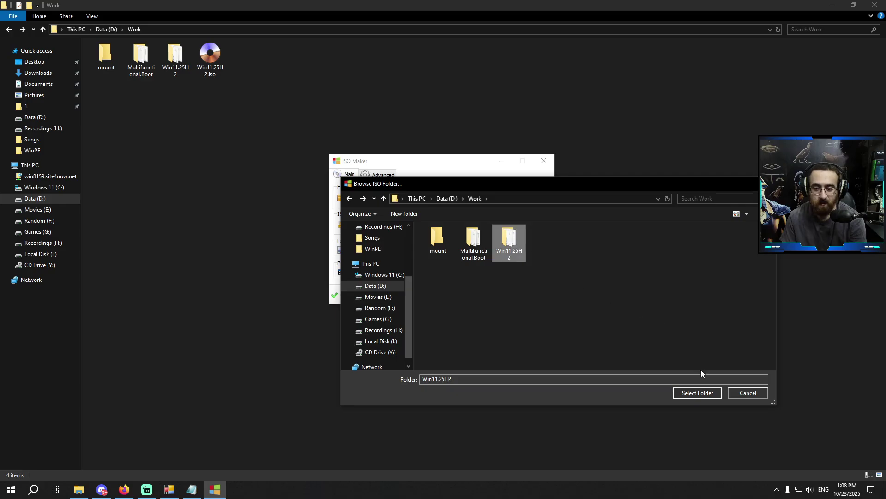
left_click(694, 393)
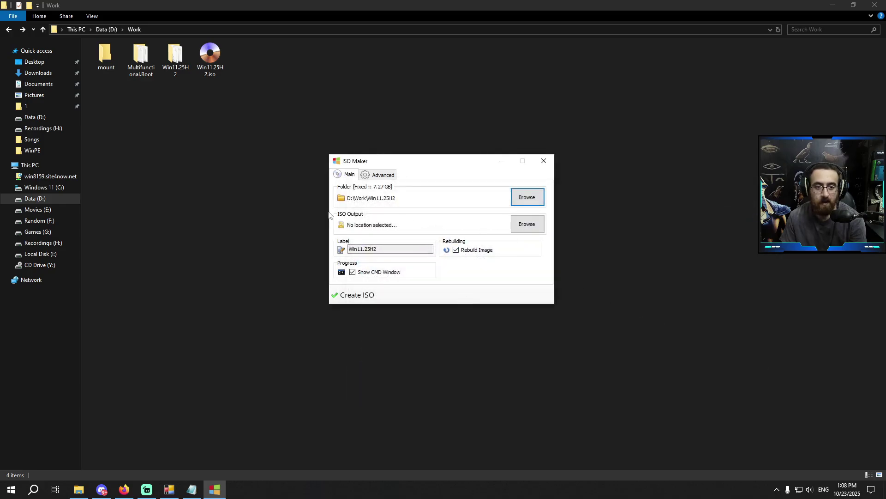
Step: Name the output Win11.25H2.Multifunctional.boot.iso, disable Rebuild Image, and create the ISO
left_click(527, 224)
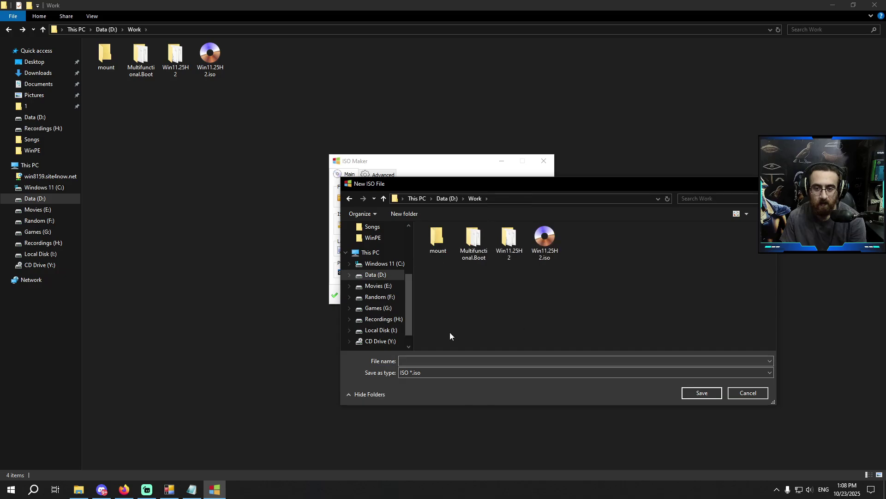
left_click(441, 360)
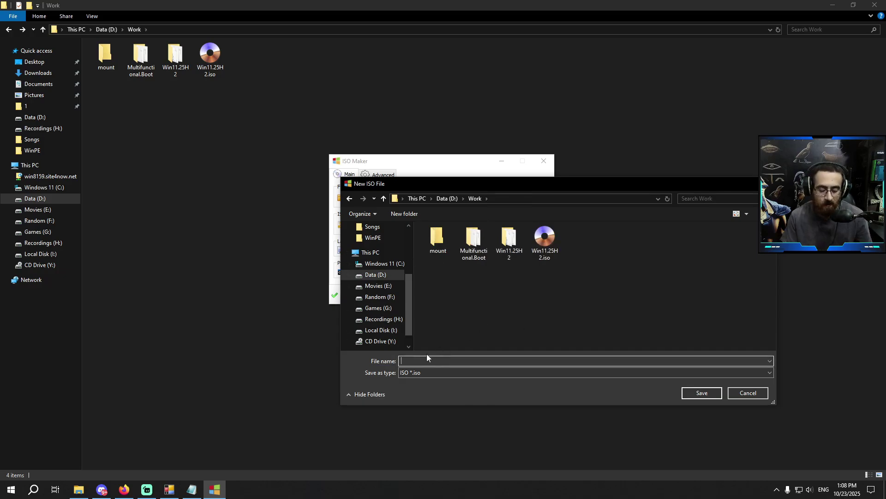
type("Win11.25H2.Multifunction")
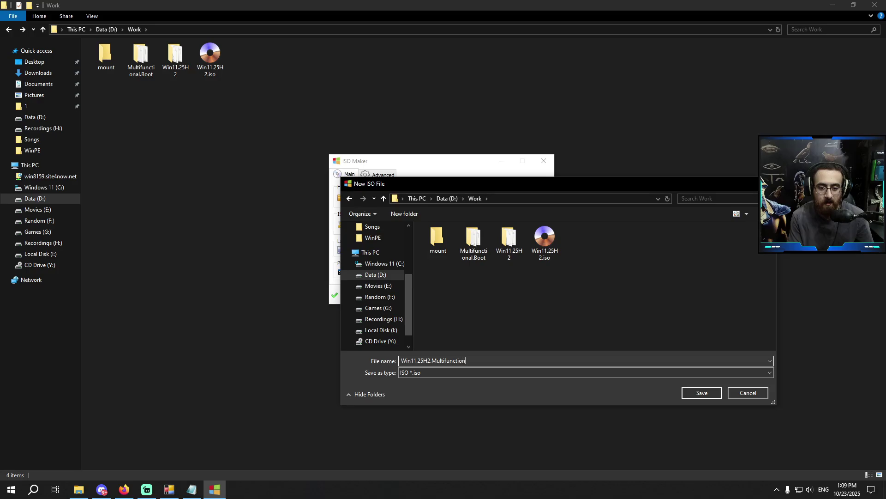
type("al.boot")
left_click(699, 392)
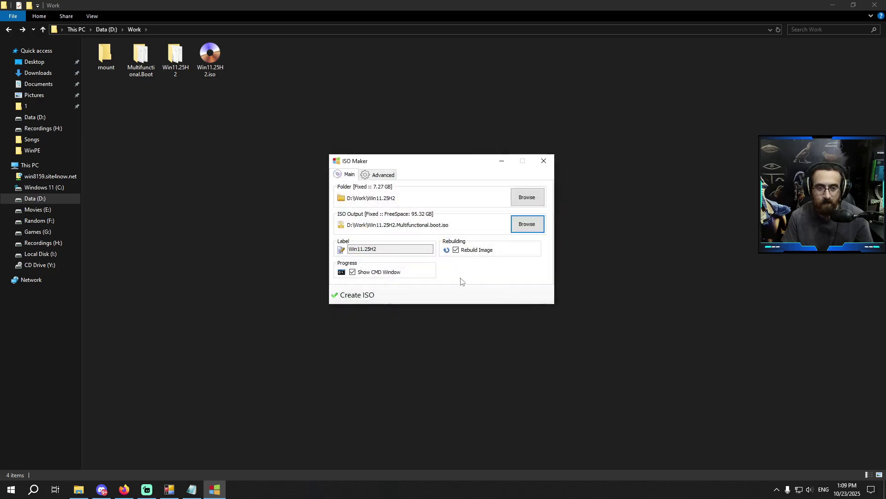
left_click(455, 250)
left_click(364, 295)
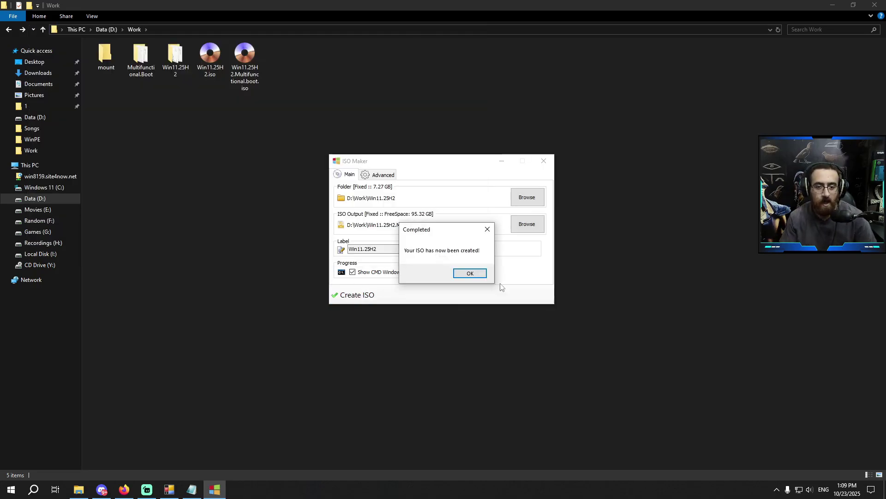
Step: Dismiss the ISO completed message and highlight the convert-folder-to-ISO step in help.txt
left_click(470, 273)
left_click(192, 489)
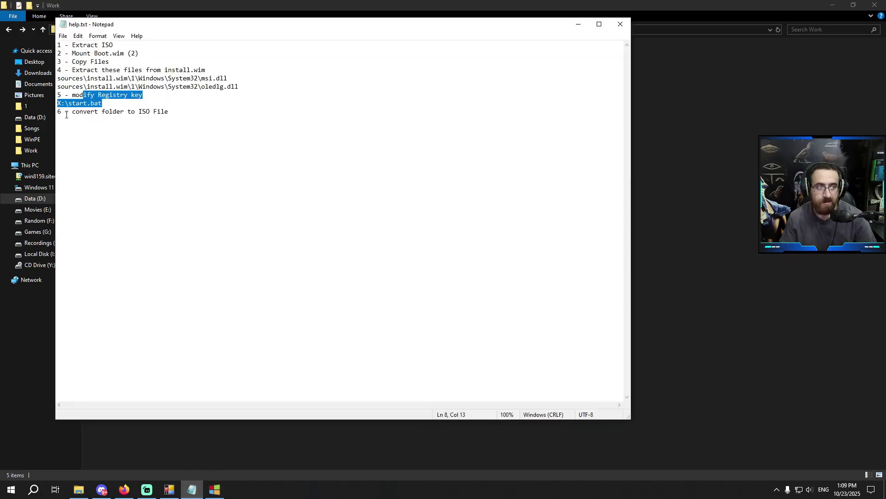
left_click_drag(76, 111, 179, 114)
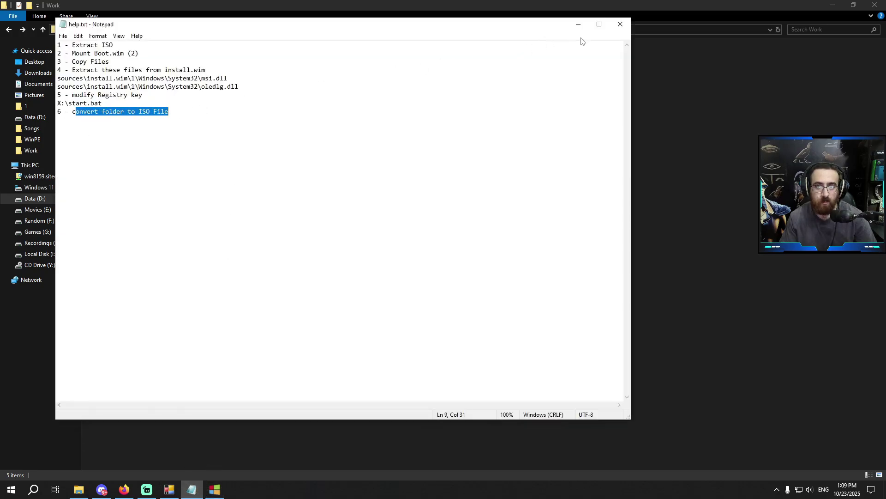
Step: Minimize Notepad and select the new Win11.25H2.Multifunctional.boot.iso in the Work folder
left_click(578, 24)
left_click_drag(432, 161, 465, 153)
left_click(230, 83)
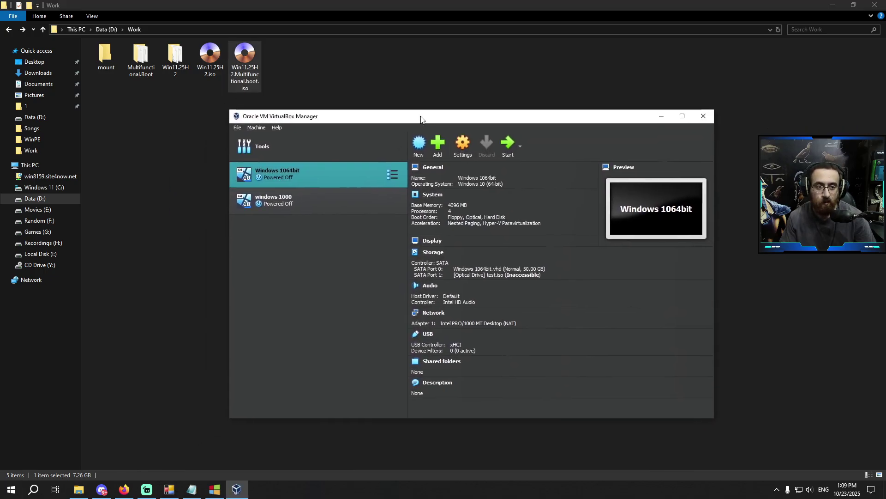
left_click(257, 87)
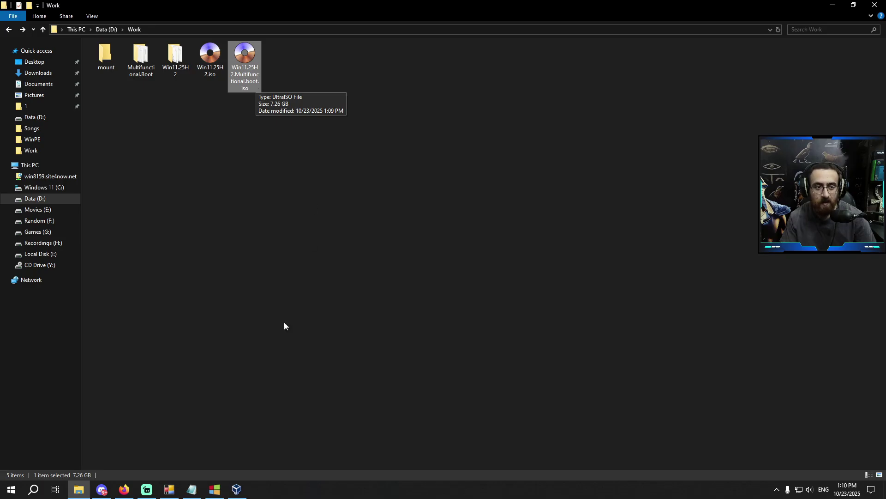
Step: Load Win11.25H2.Multifunctional.boot.iso into the Windows 1064bit VM's optical drive
left_click(236, 489)
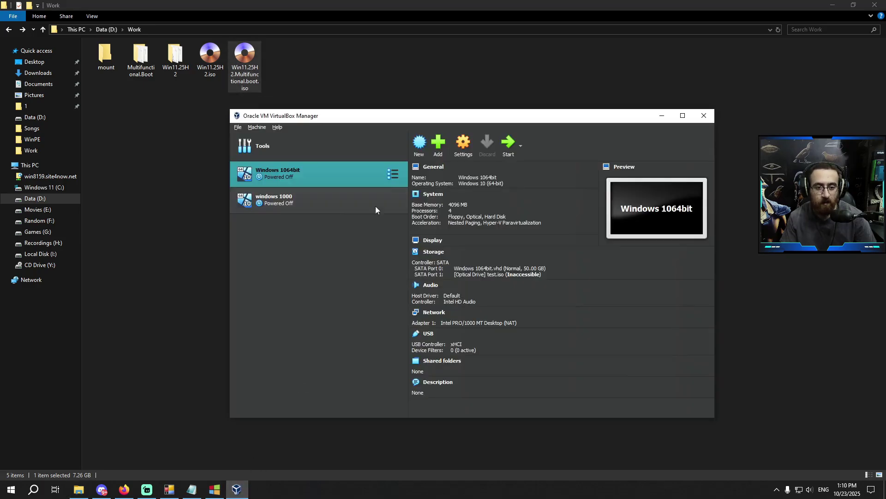
left_click(501, 276)
left_click(518, 288)
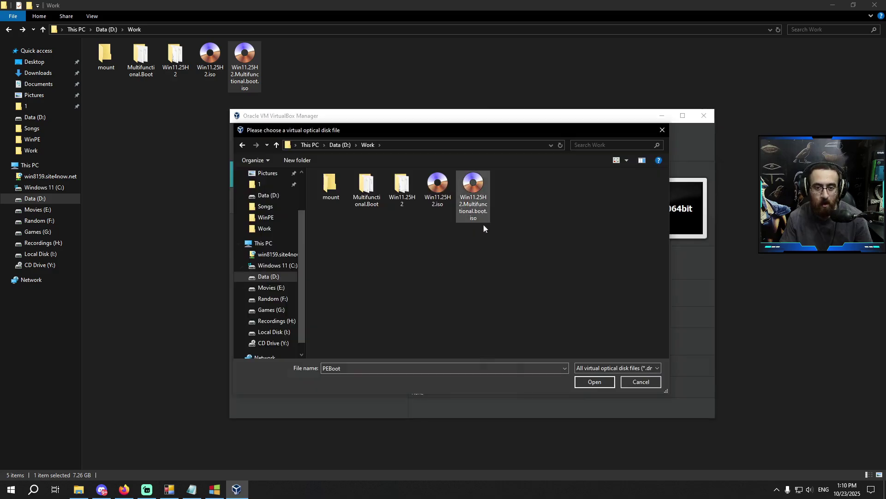
double_click(477, 198)
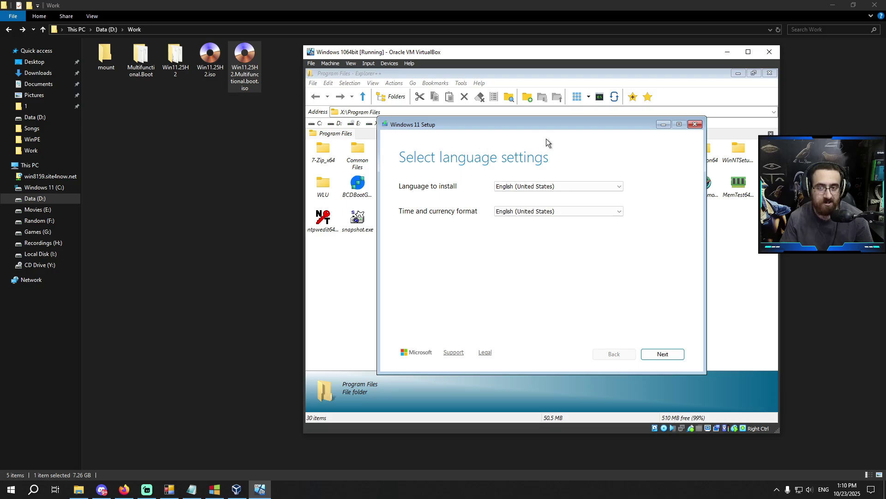
Step: Minimize Setup, browse to X:\Program Files in Explorer++, and open then close BOOTICE
mouse_move(516, 125)
left_mouse_down()
mouse_move(528, 110)
mouse_move(510, 114)
left_mouse_up()
left_click(658, 113)
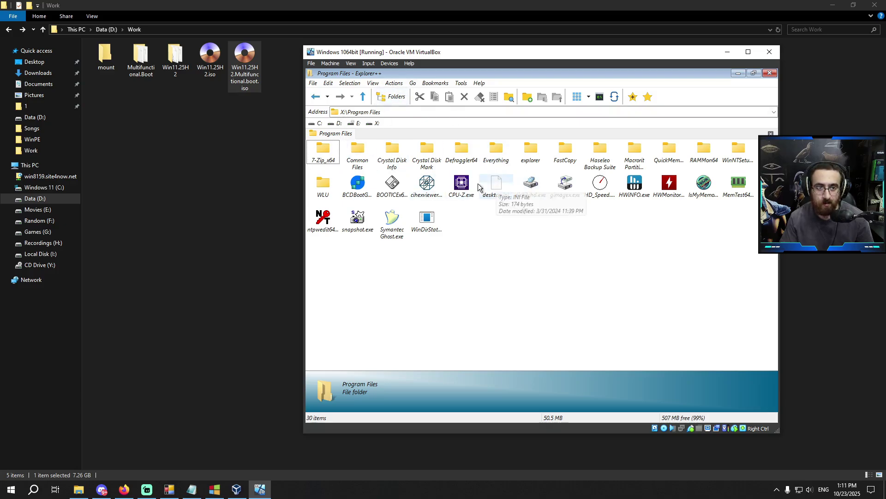
left_click(363, 97)
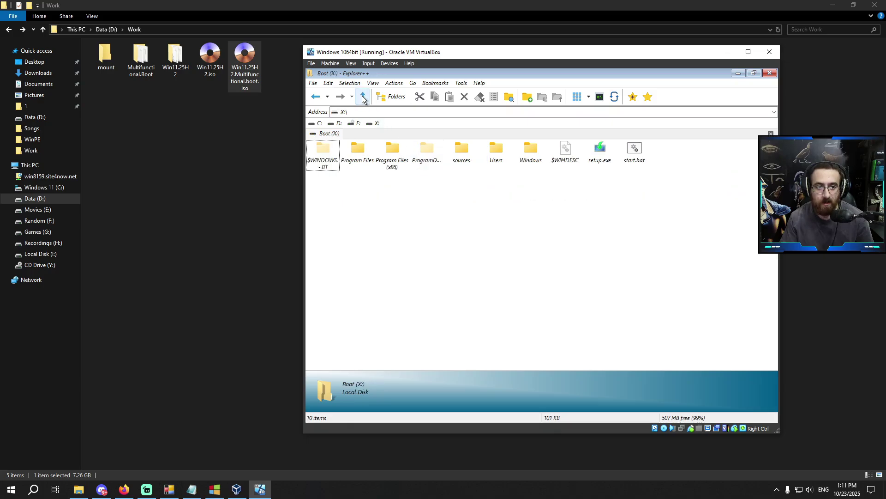
left_click(363, 97)
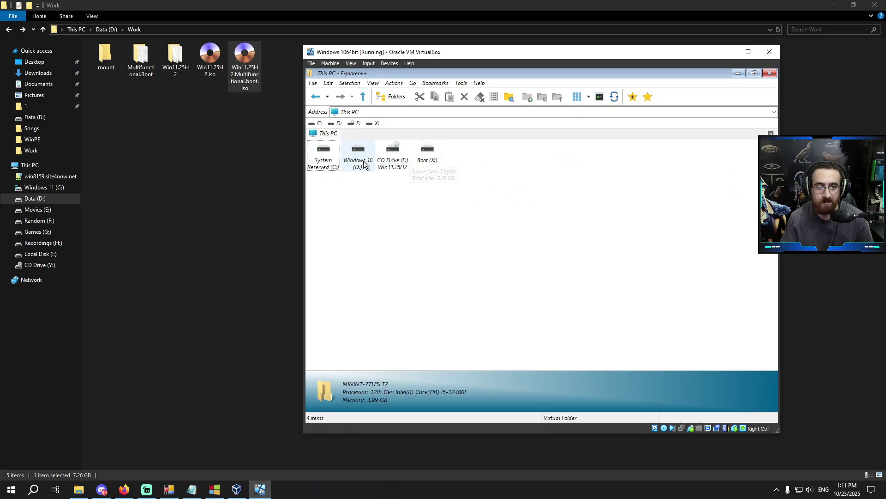
double_click(426, 164)
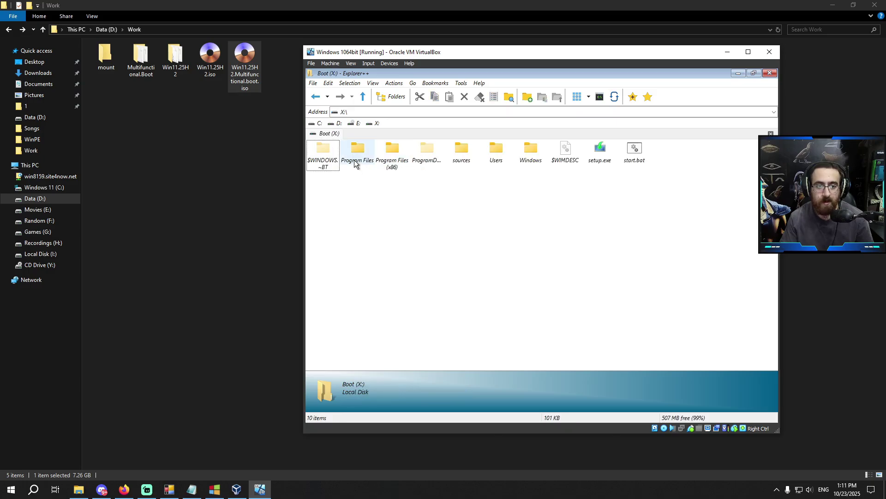
double_click(355, 157)
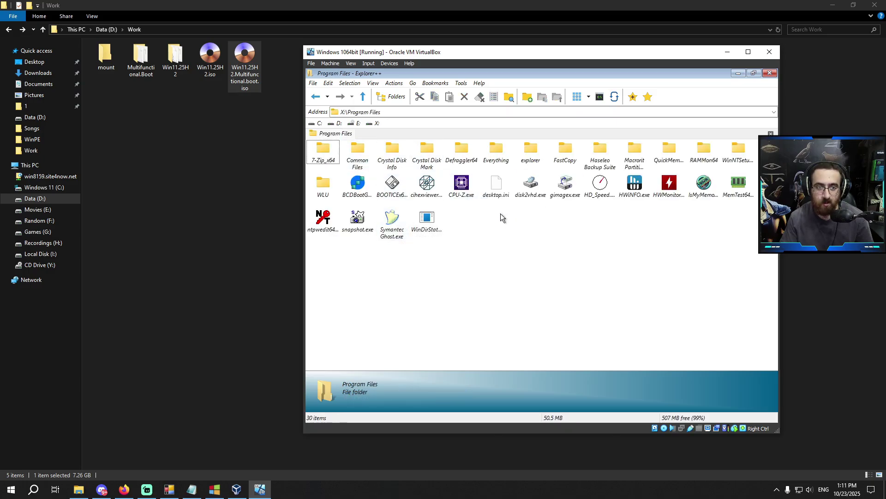
double_click(392, 185)
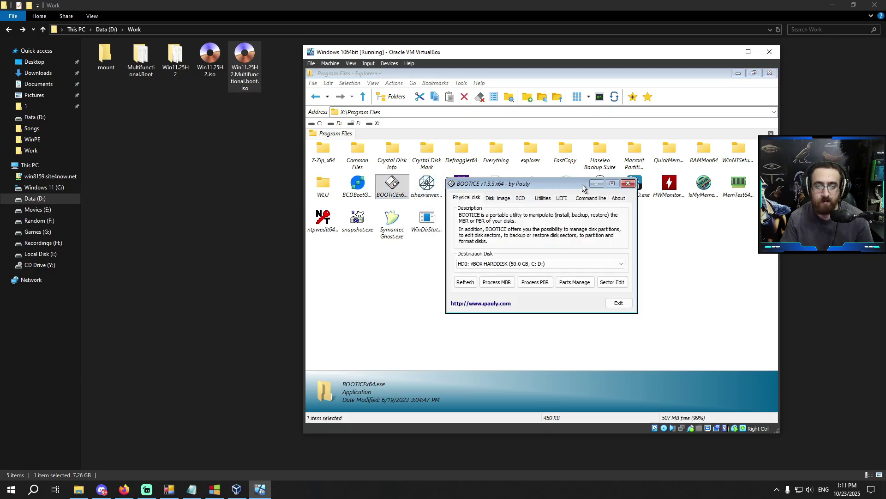
left_click(628, 183)
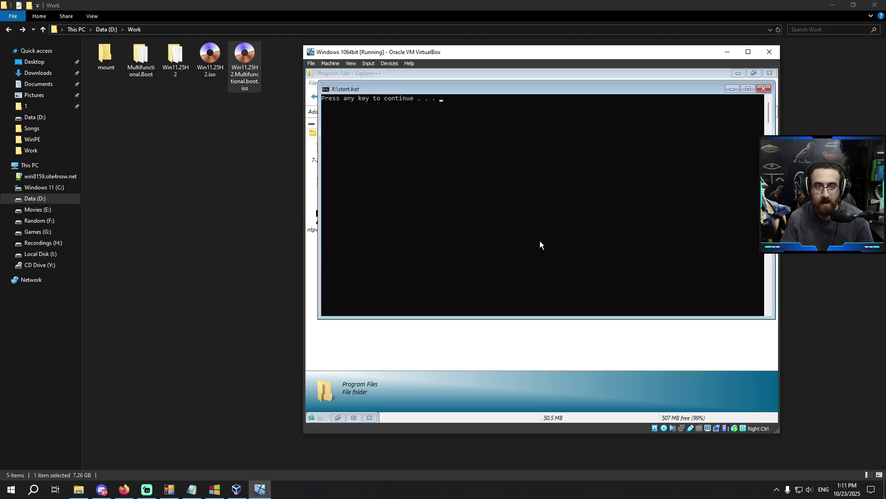
Step: Relaunch Setup through start.bat and advance to the keyboard settings page
key("Return")
left_click_drag(514, 112, 512, 97)
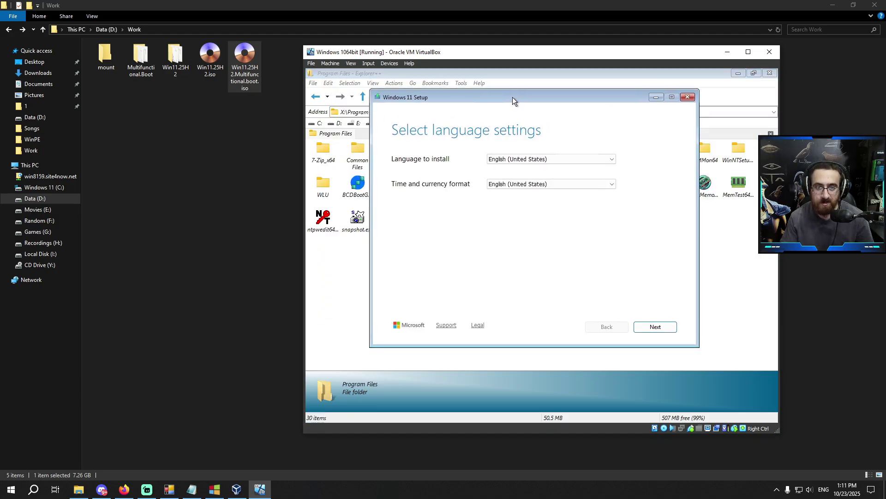
left_click(650, 326)
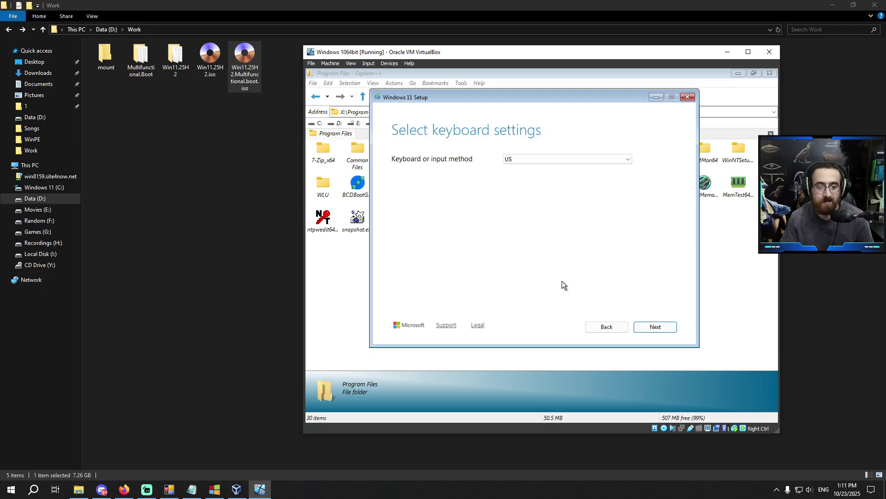
left_click_drag(441, 96, 443, 102)
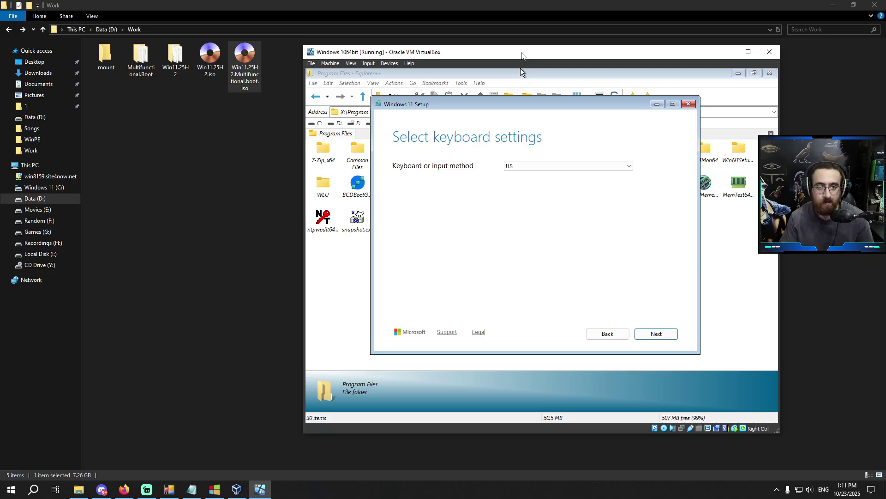
left_click_drag(523, 56, 626, 98)
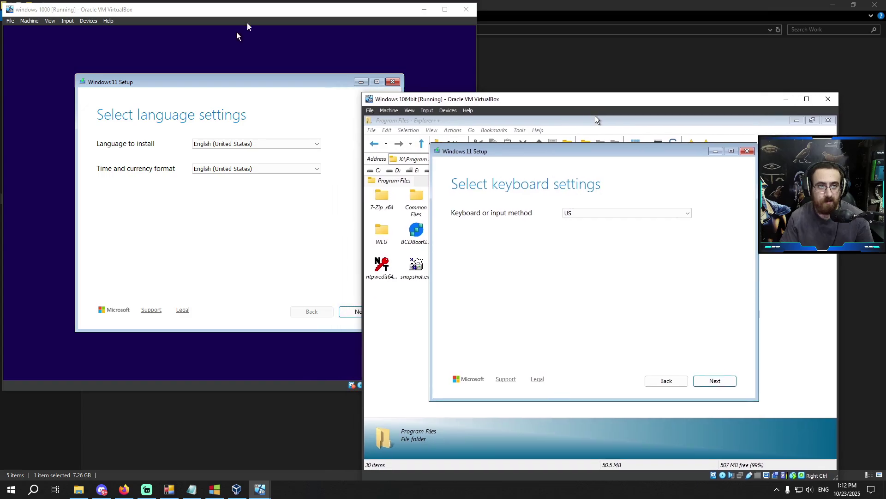
Step: Bring the Windows 1064bit VM forward and launch then close Macrorit Partition Expert
left_click(619, 98)
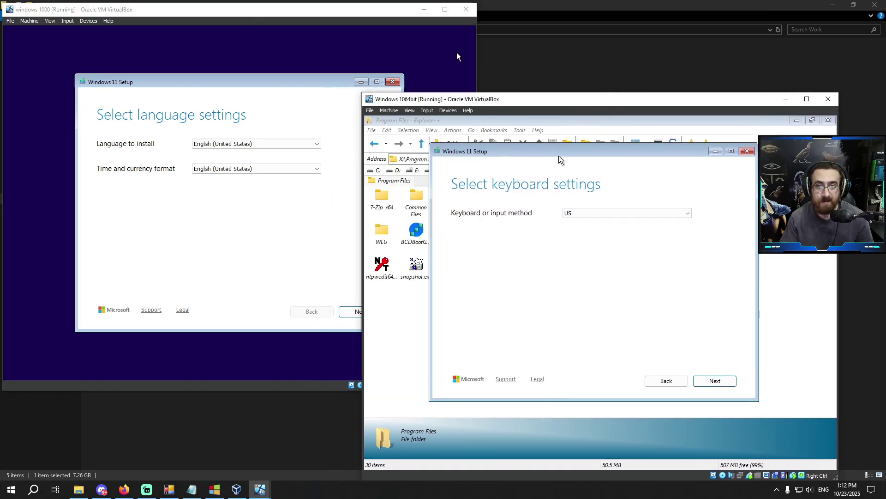
left_click_drag(558, 156, 583, 310)
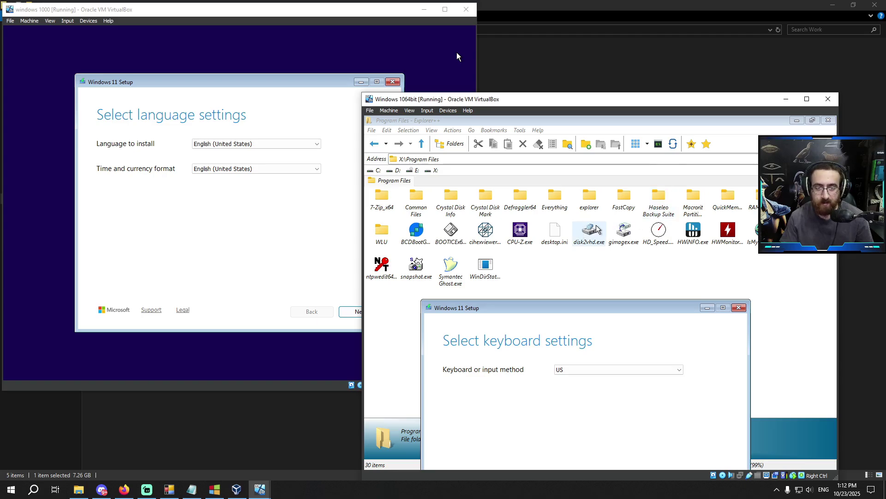
double_click(693, 198)
double_click(519, 200)
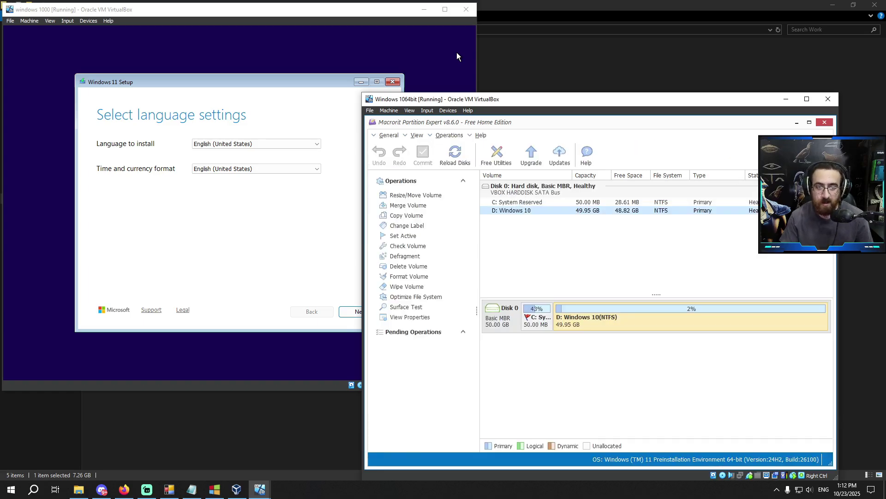
left_click(832, 122)
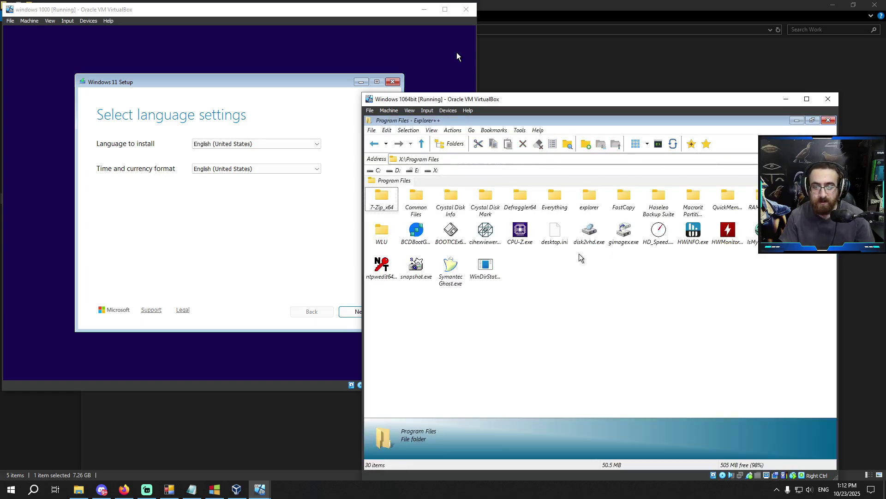
Step: Launch and close CPU-Z, start WinDirStat, then continue past the start.bat prompt
double_click(531, 245)
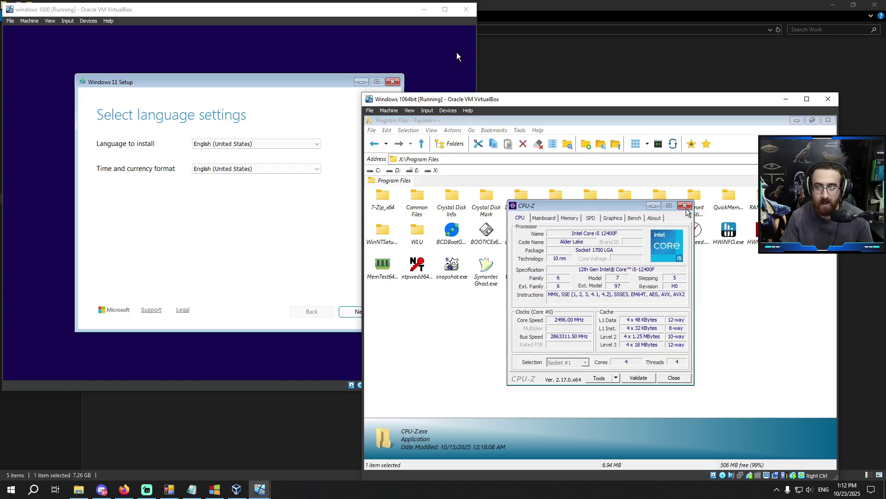
left_click(685, 206)
left_click_drag(607, 102, 646, 101)
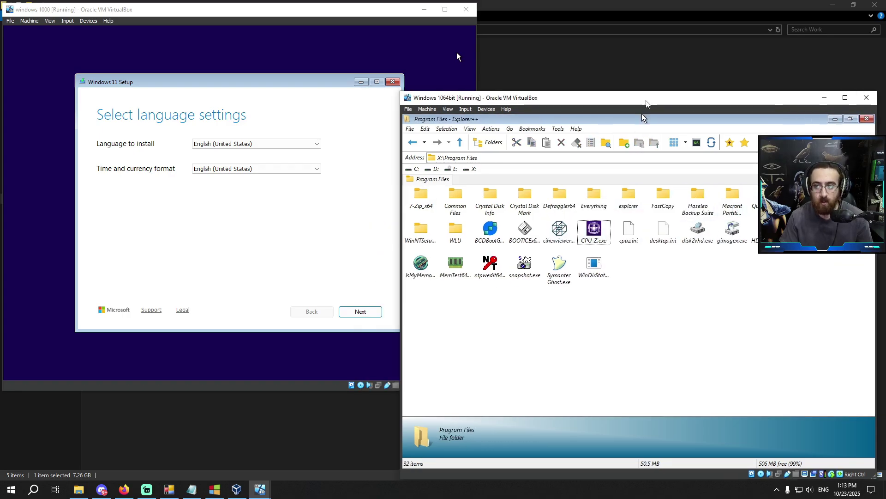
double_click(594, 267)
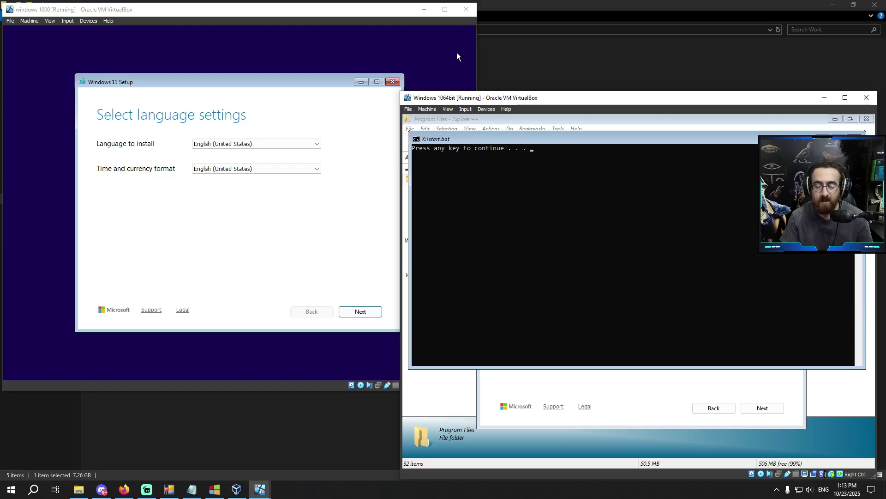
key("Return")
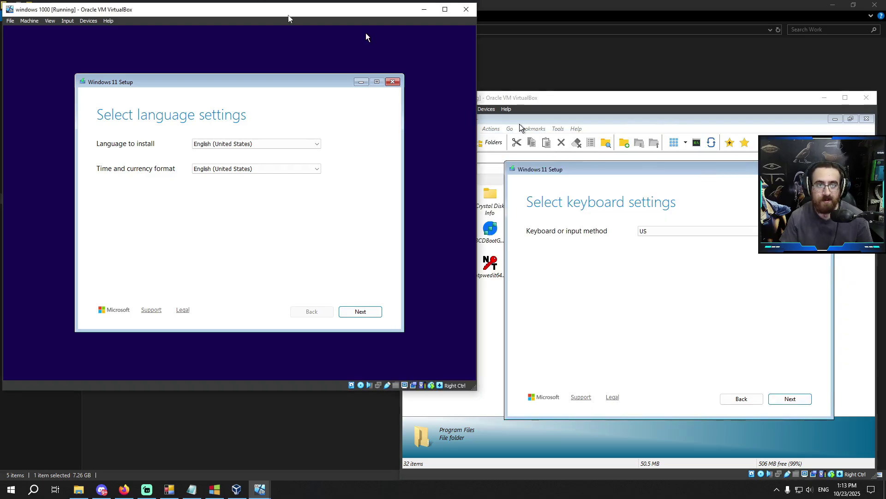